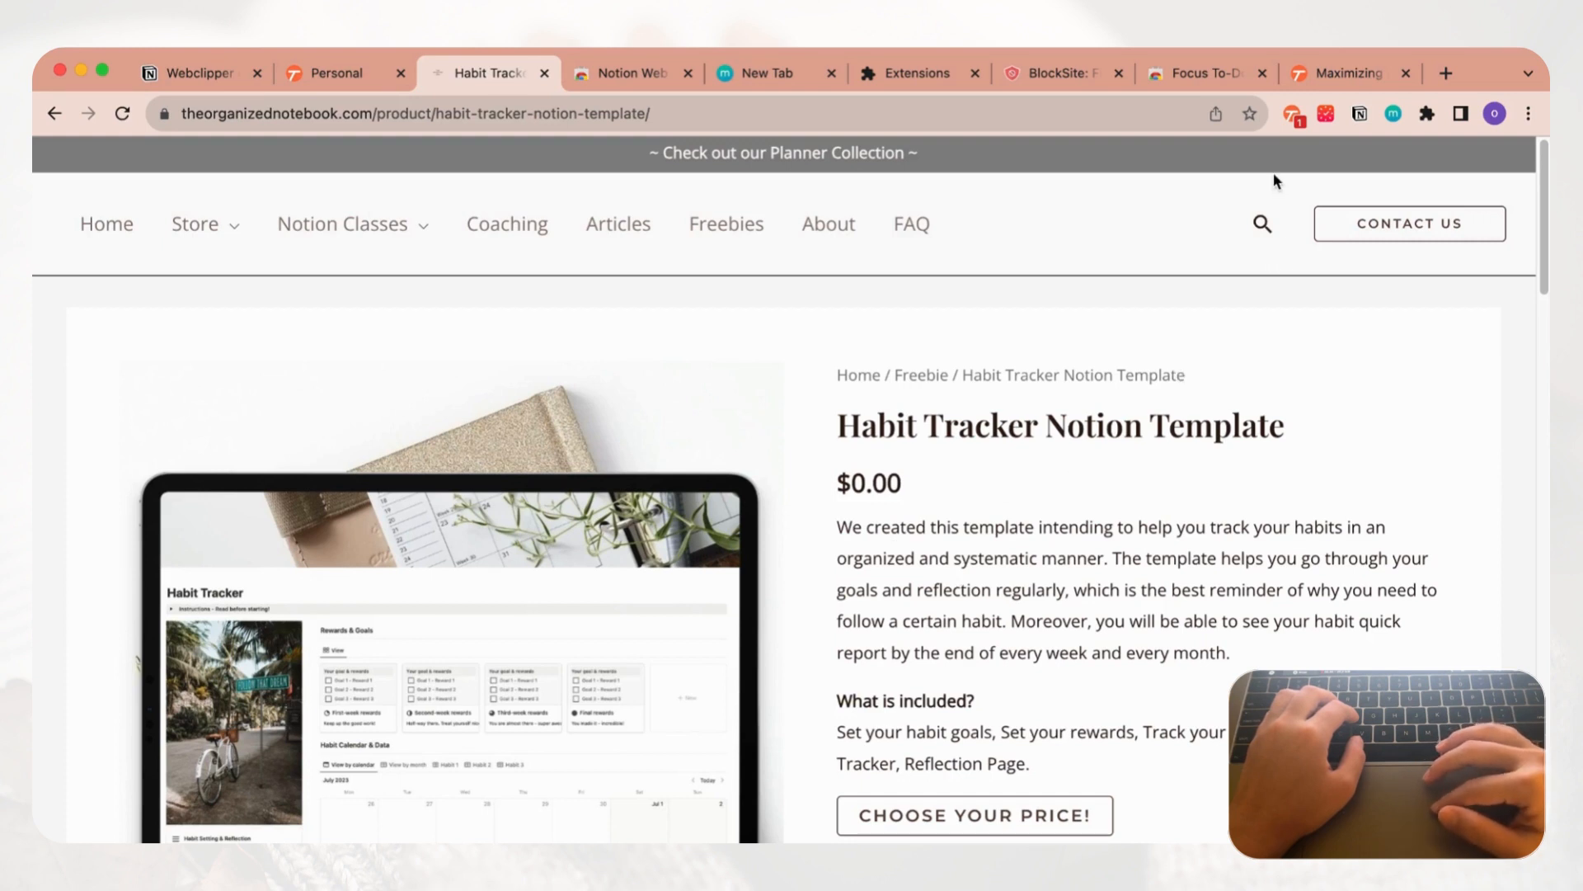
# Step: Start a Tango capture on the Habit Tracker Notion Template page
pyautogui.click(1296, 114)
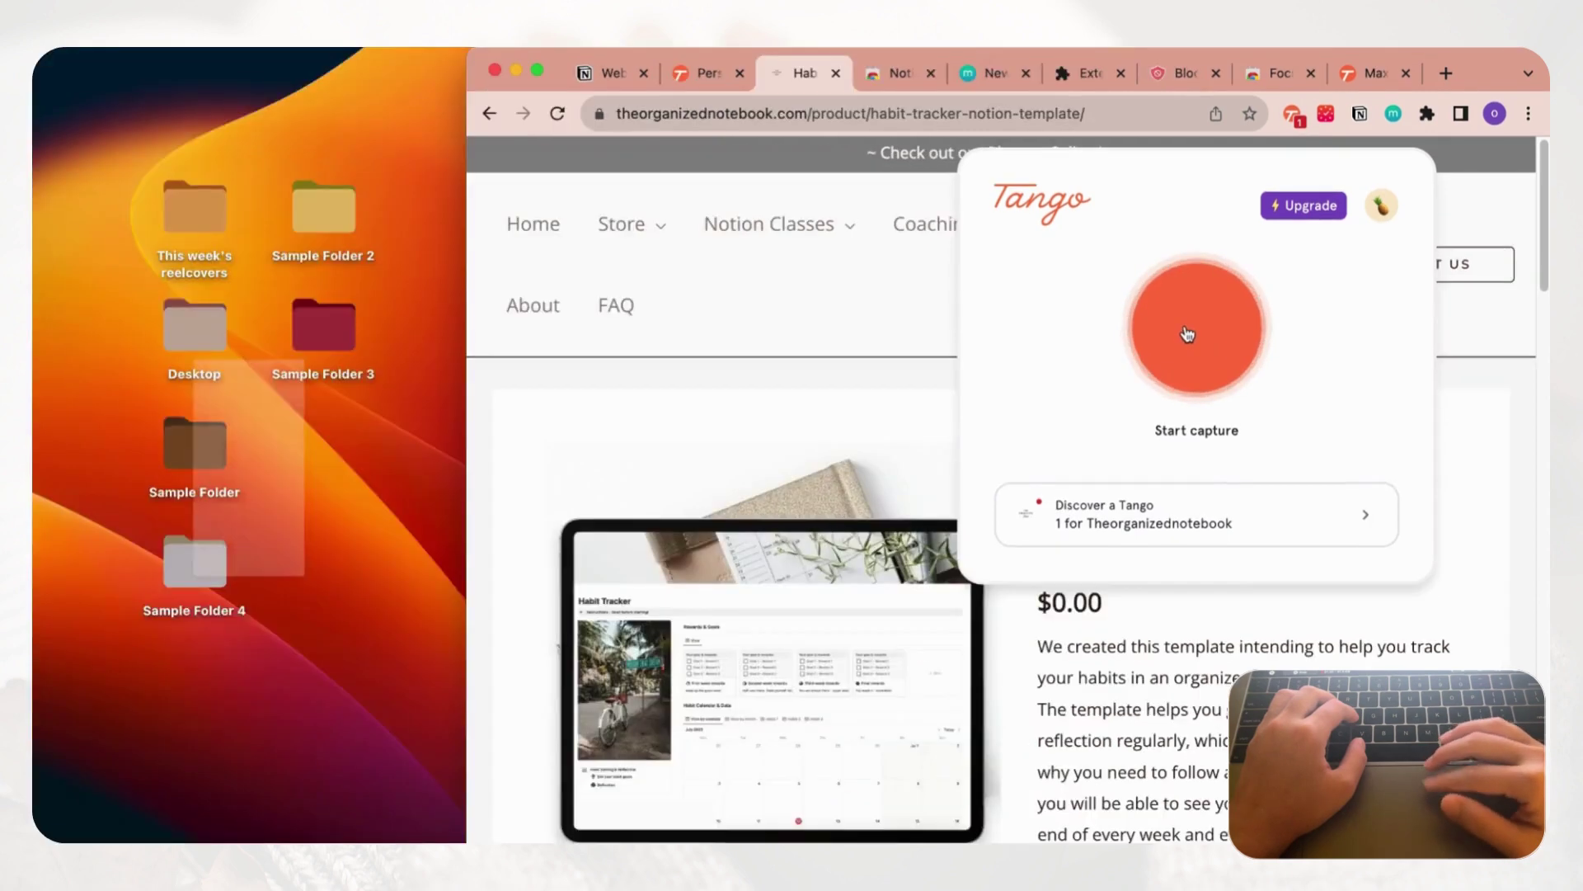
pyautogui.click(1187, 334)
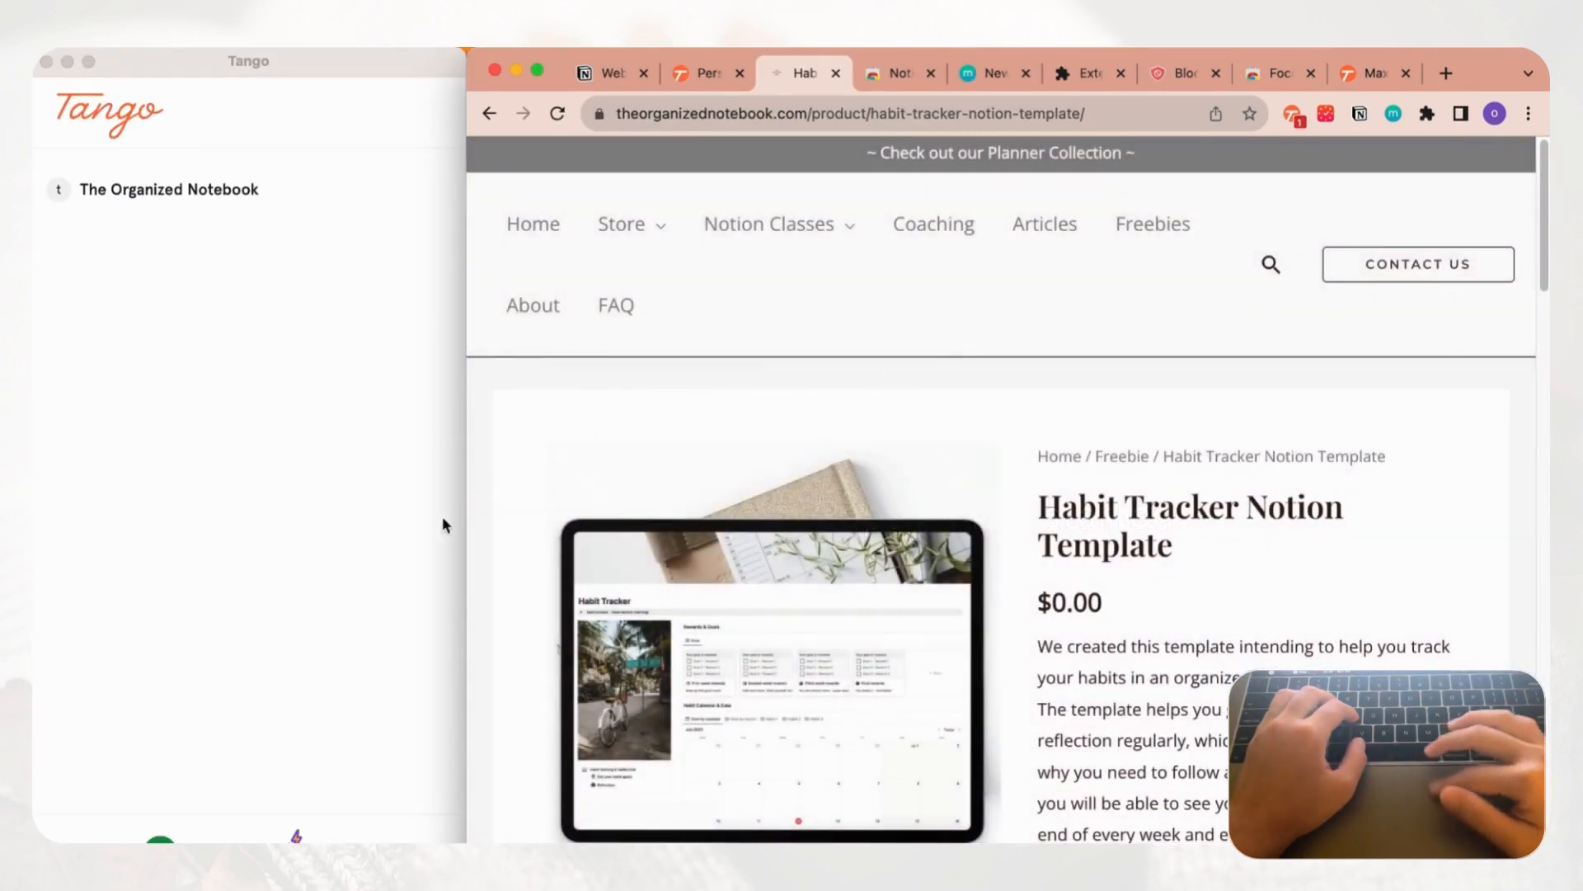
pyautogui.scroll(-5, 866, 450)
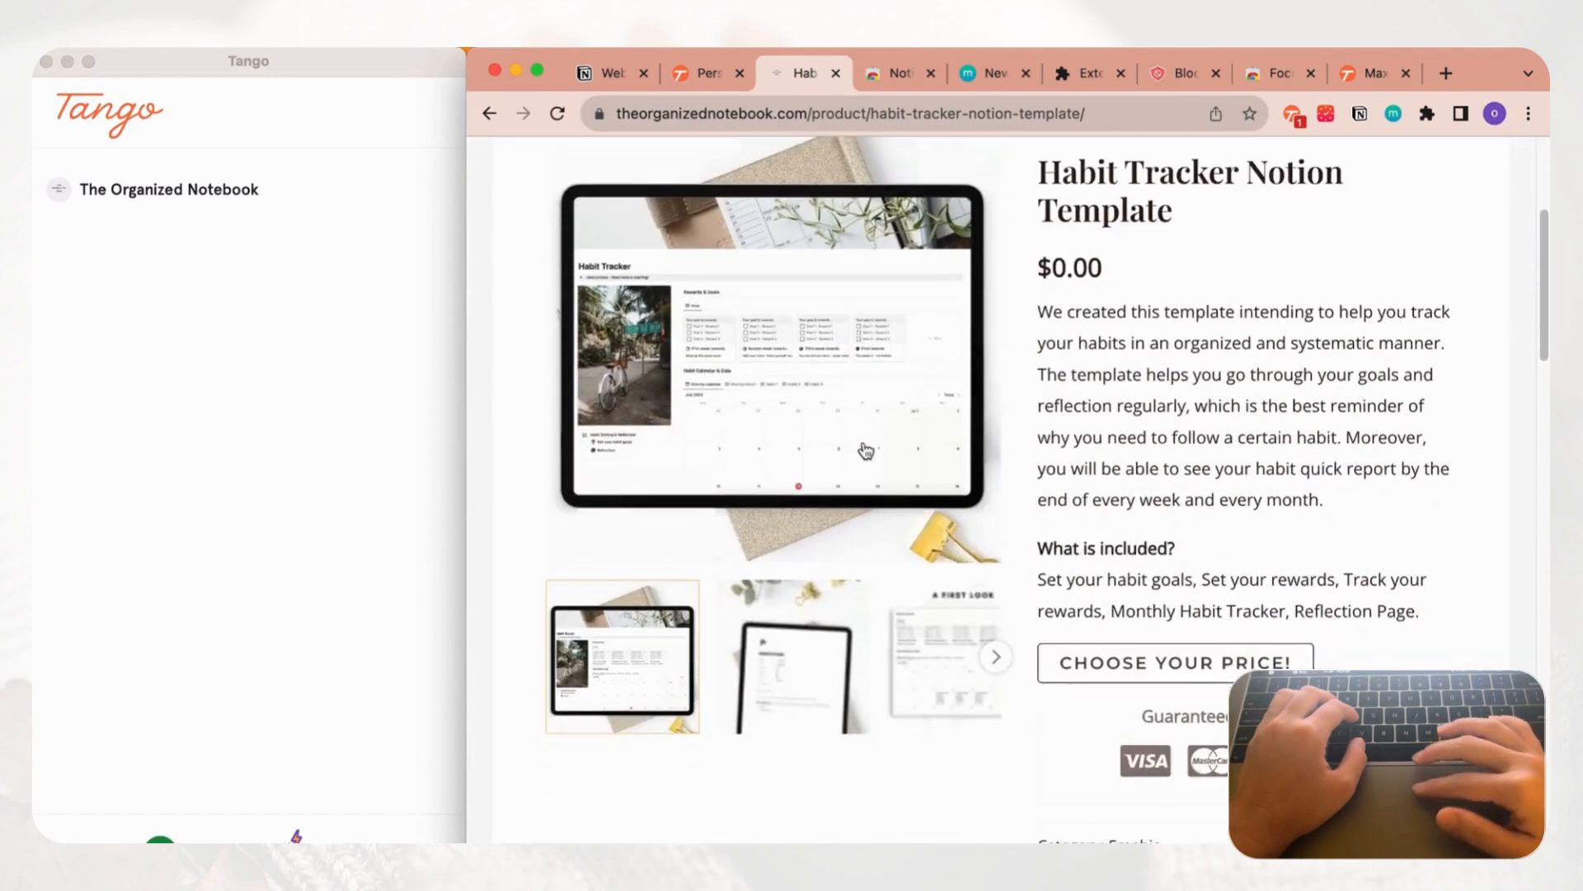
pyautogui.scroll(-1, 866, 451)
pyautogui.scroll(5, 1207, 395)
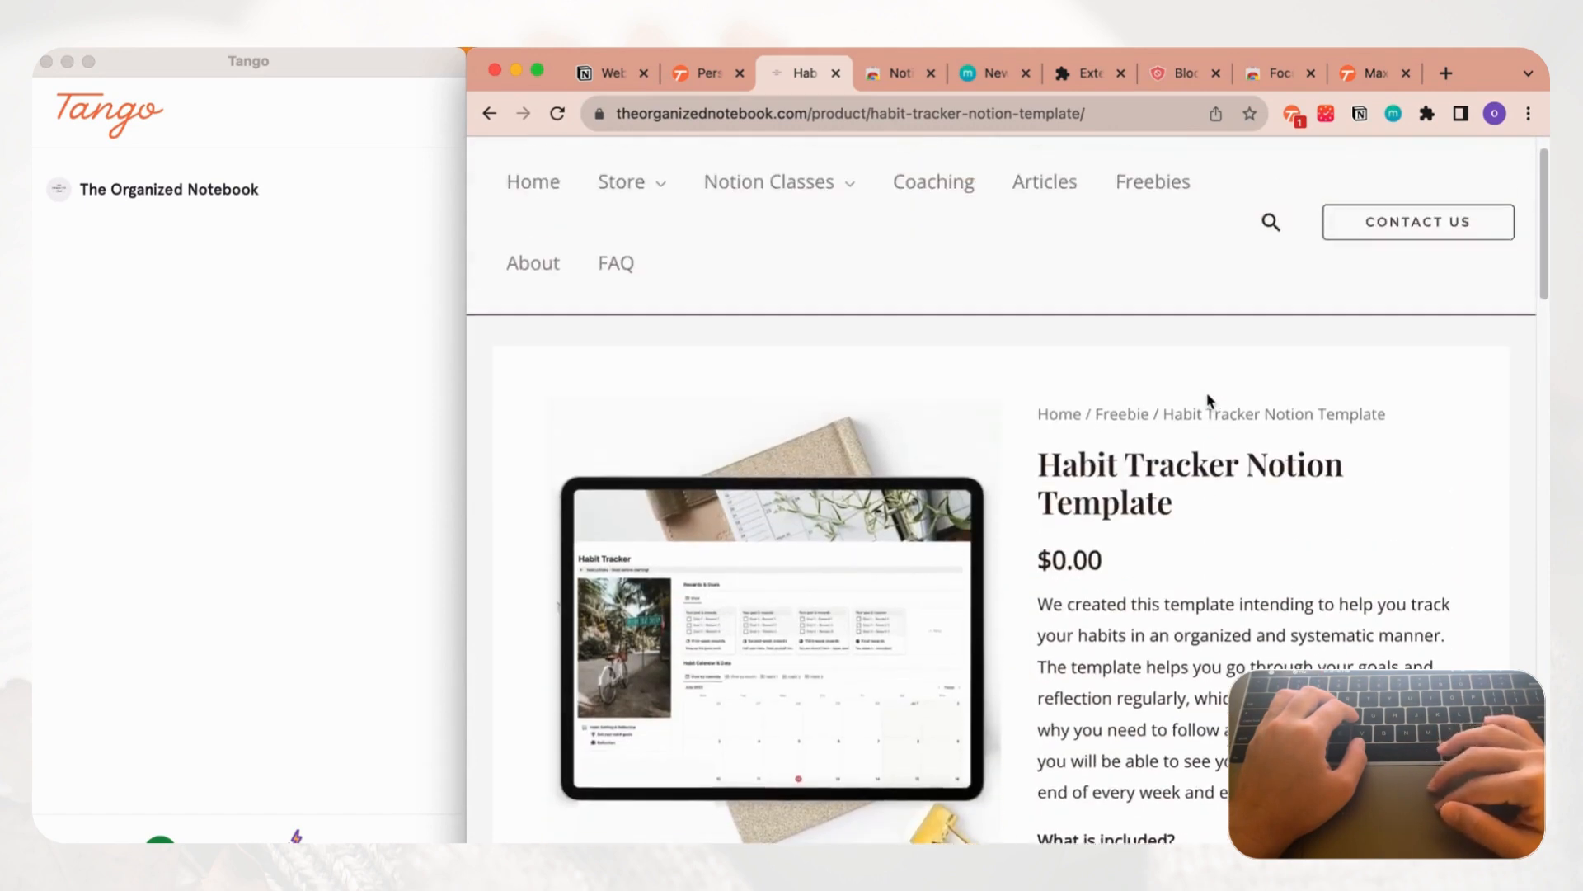
pyautogui.scroll(-6, 1207, 393)
pyautogui.scroll(-2, 1187, 408)
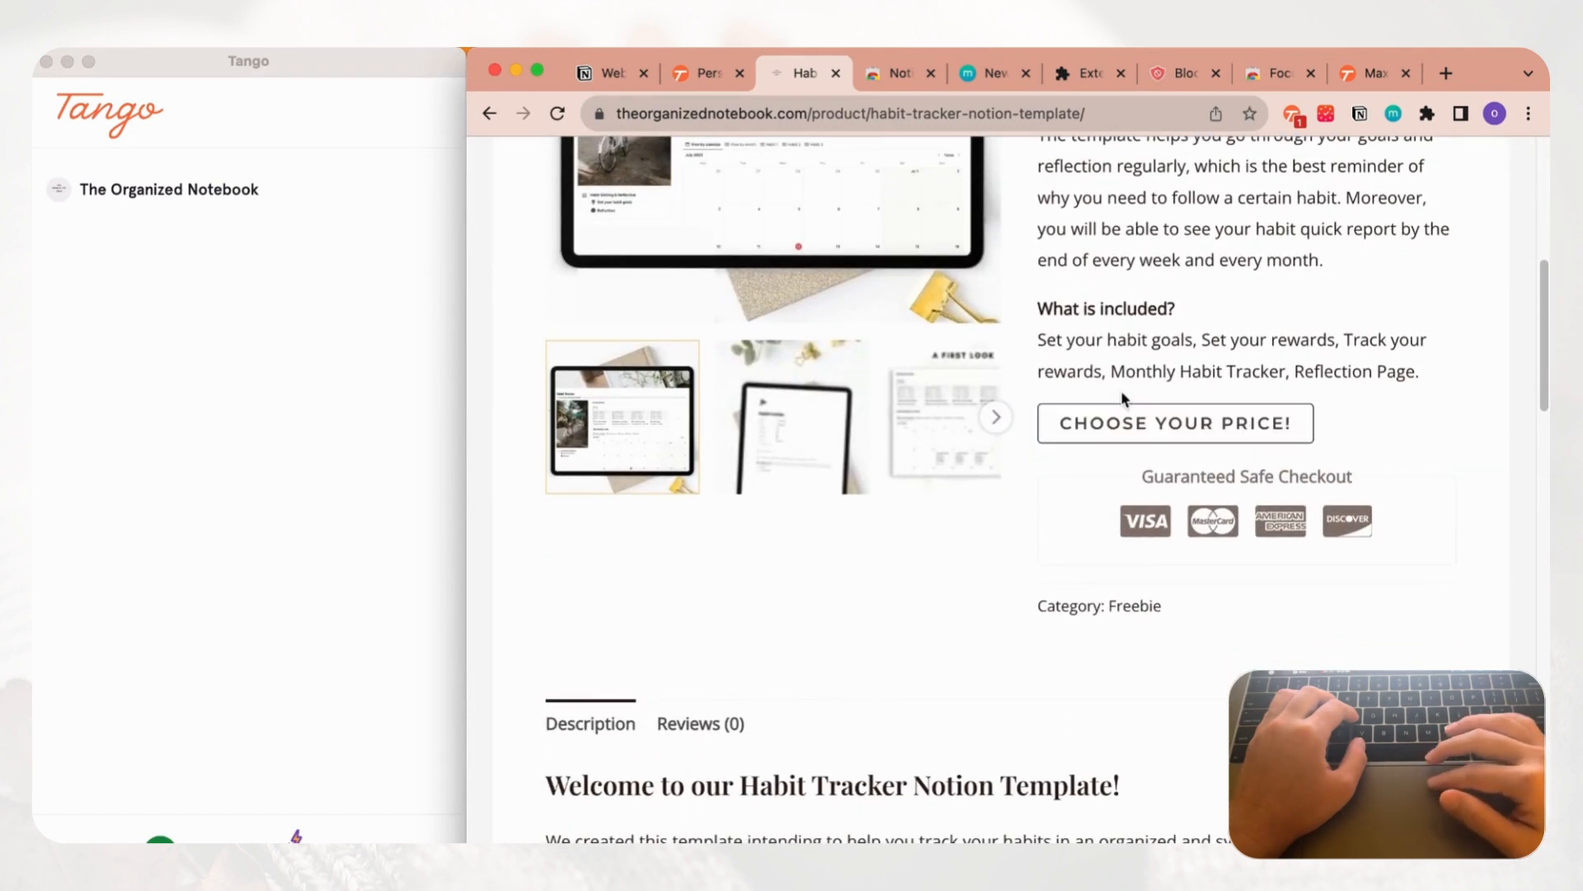
# Step: Record naming a $0 price, adding the template to cart, checking out and declining the upsell
pyautogui.click(1195, 438)
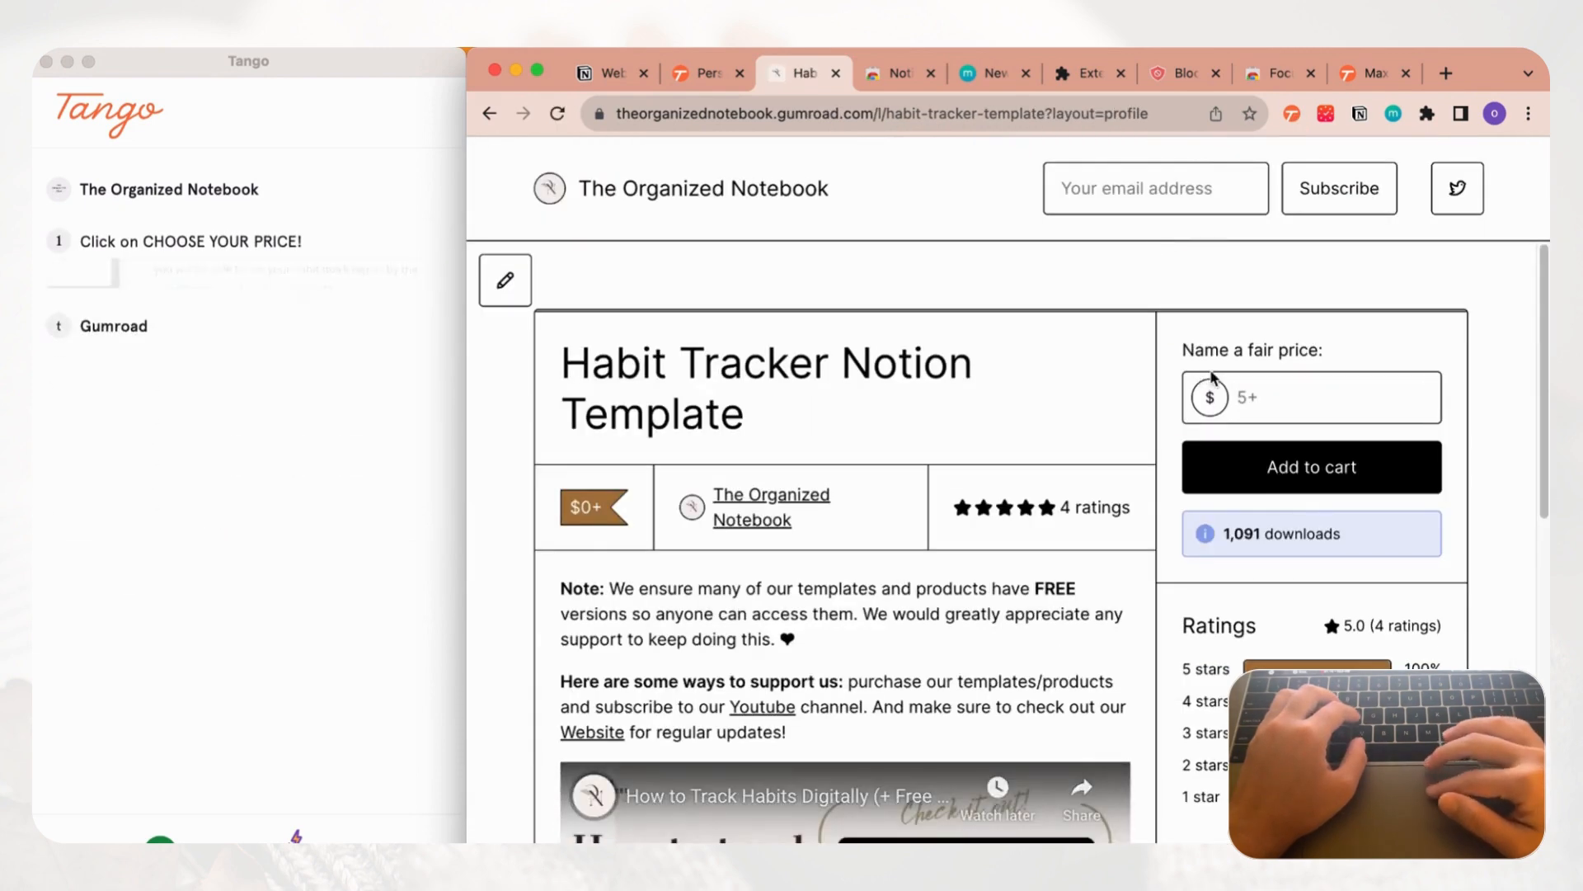
pyautogui.scroll(-4, 1243, 495)
pyautogui.click(1244, 496)
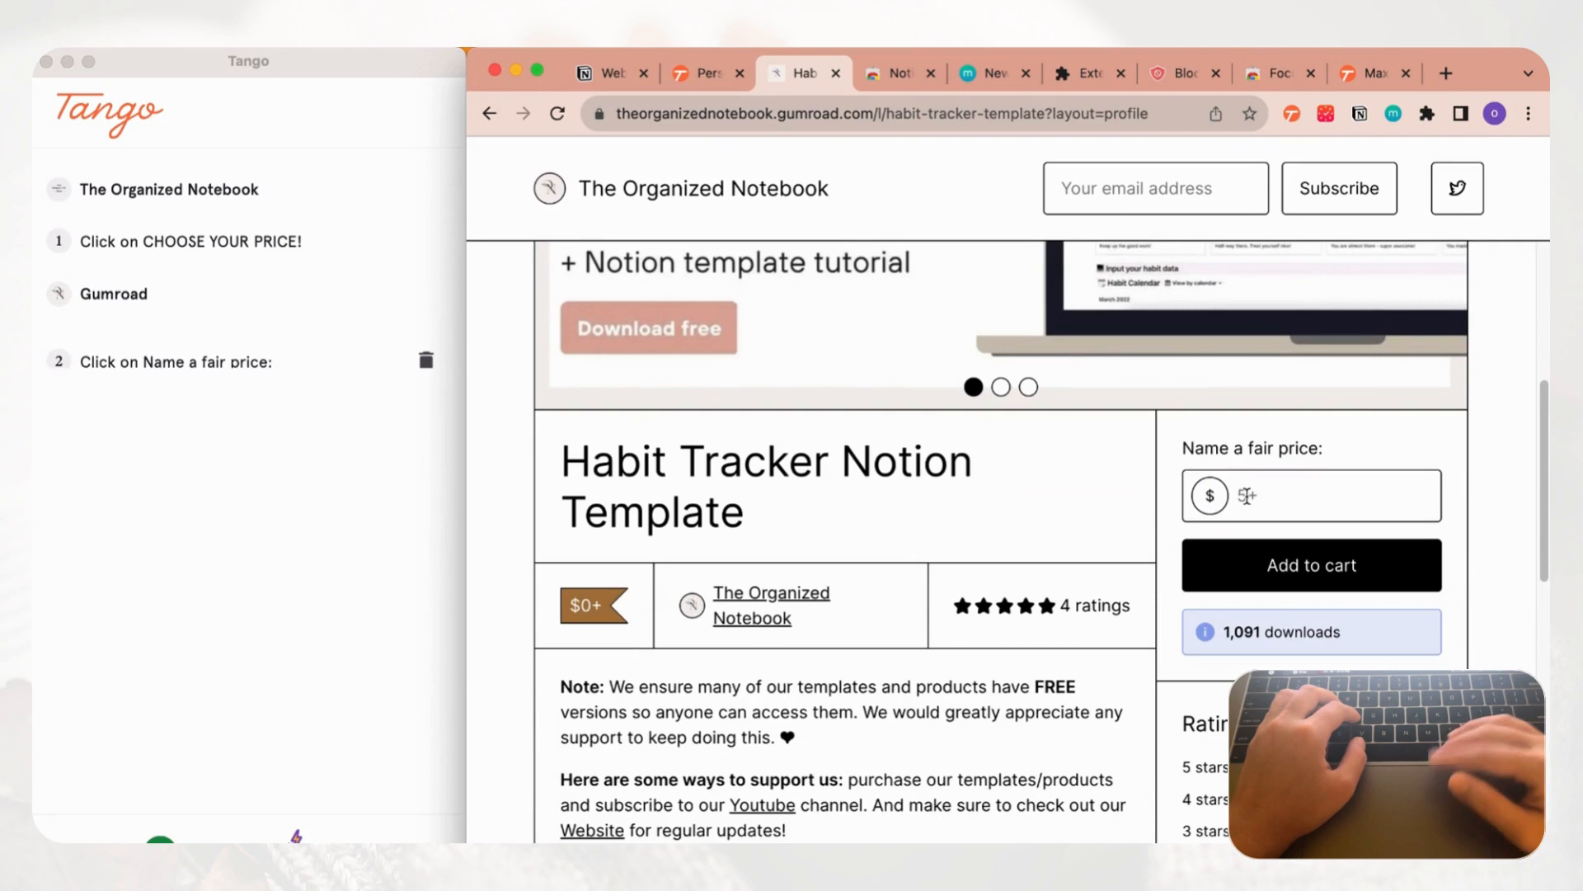
pyautogui.write('0')
pyautogui.click(1312, 564)
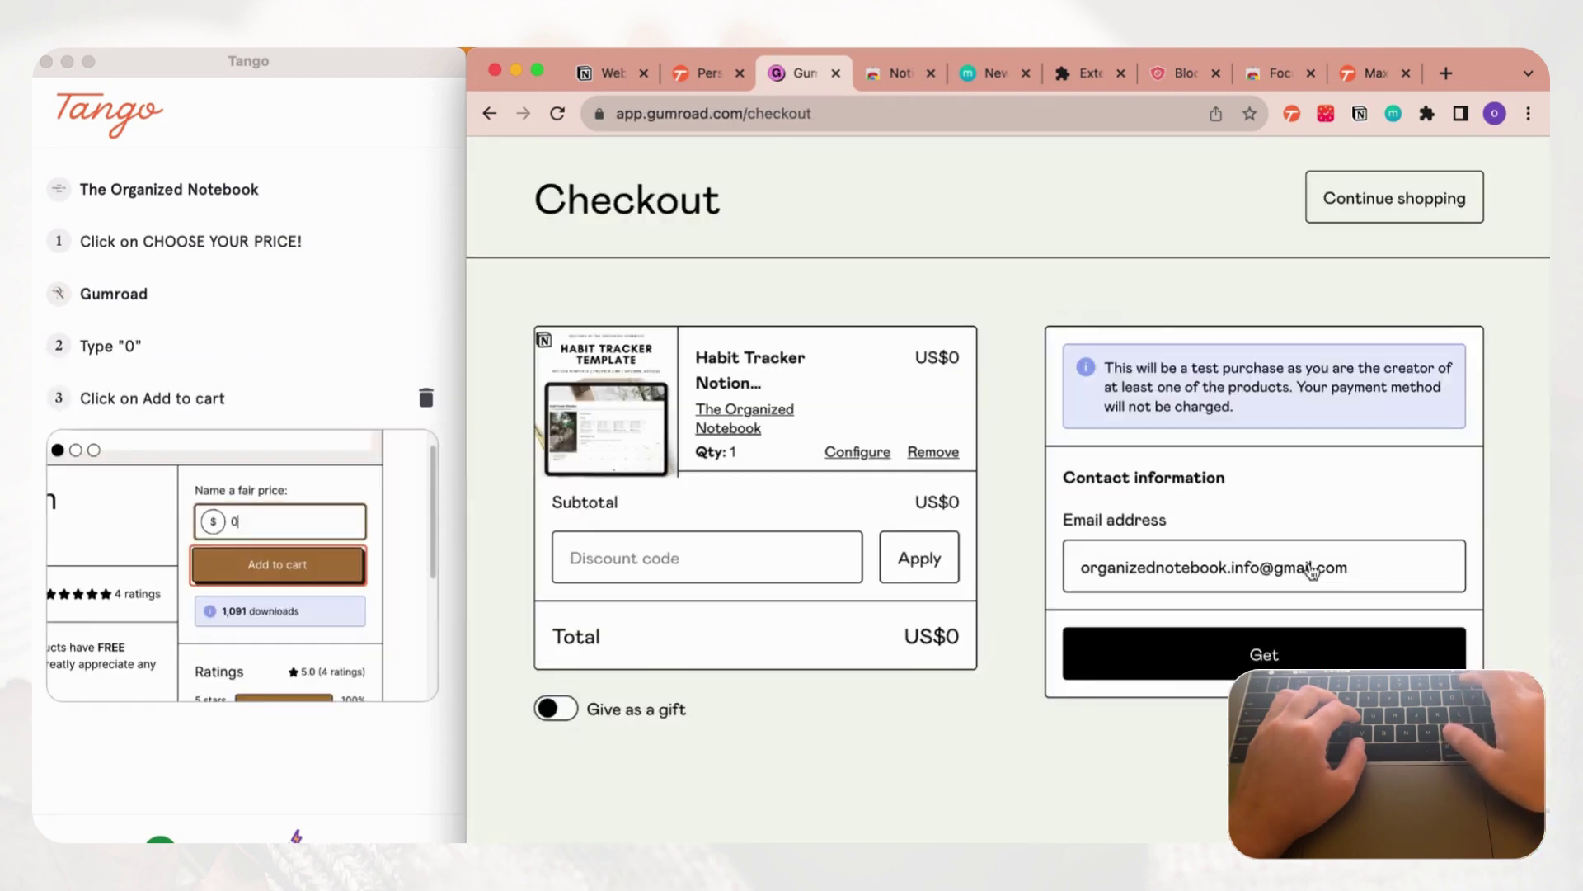
pyautogui.click(1251, 655)
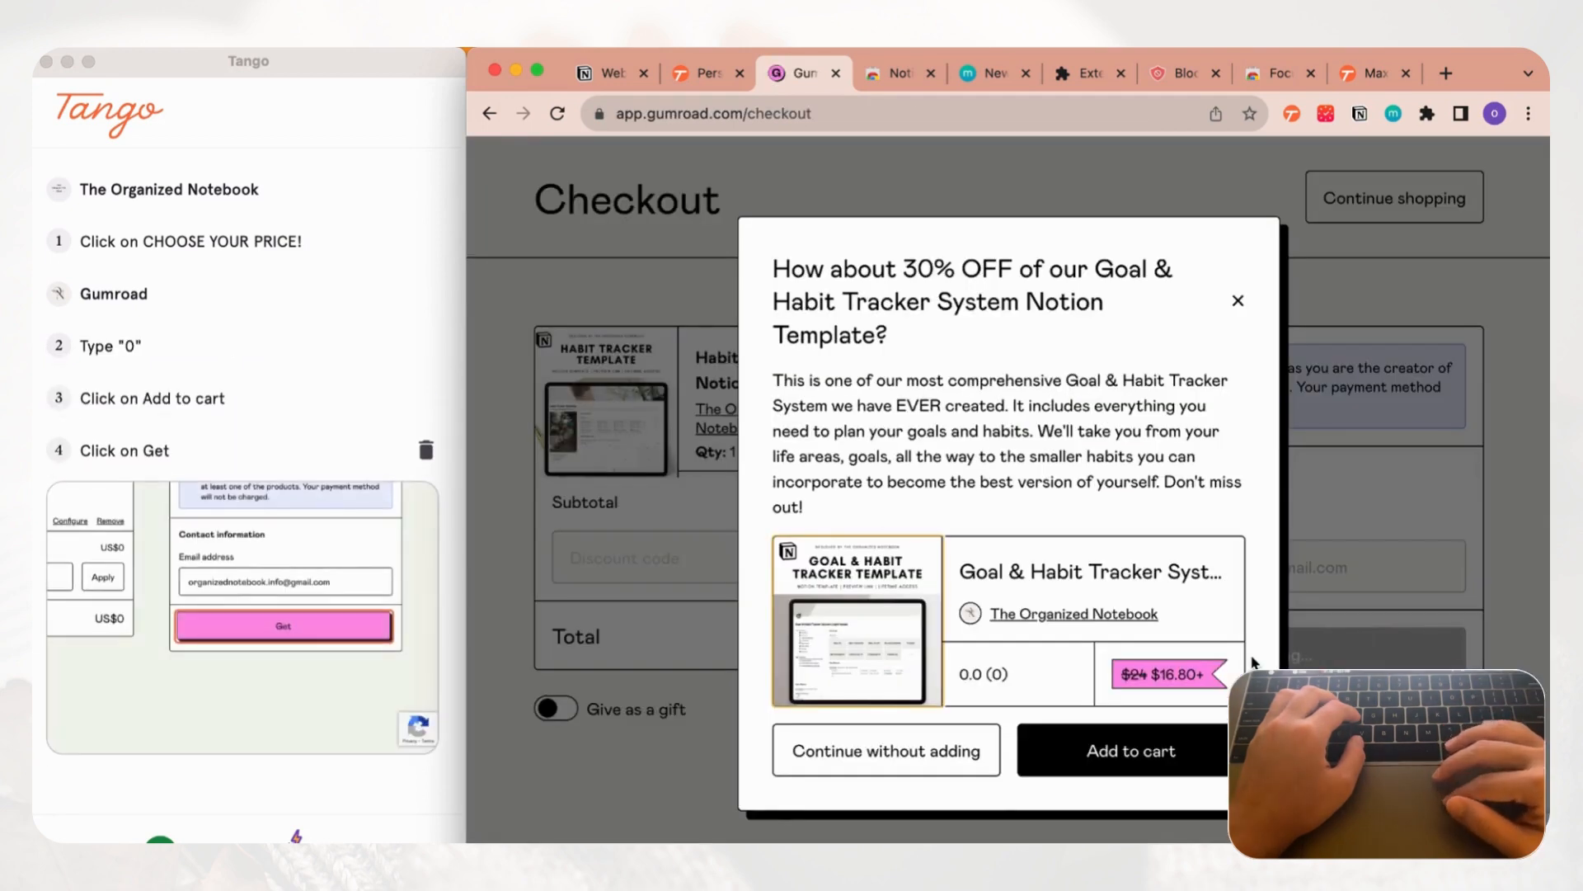
pyautogui.click(941, 751)
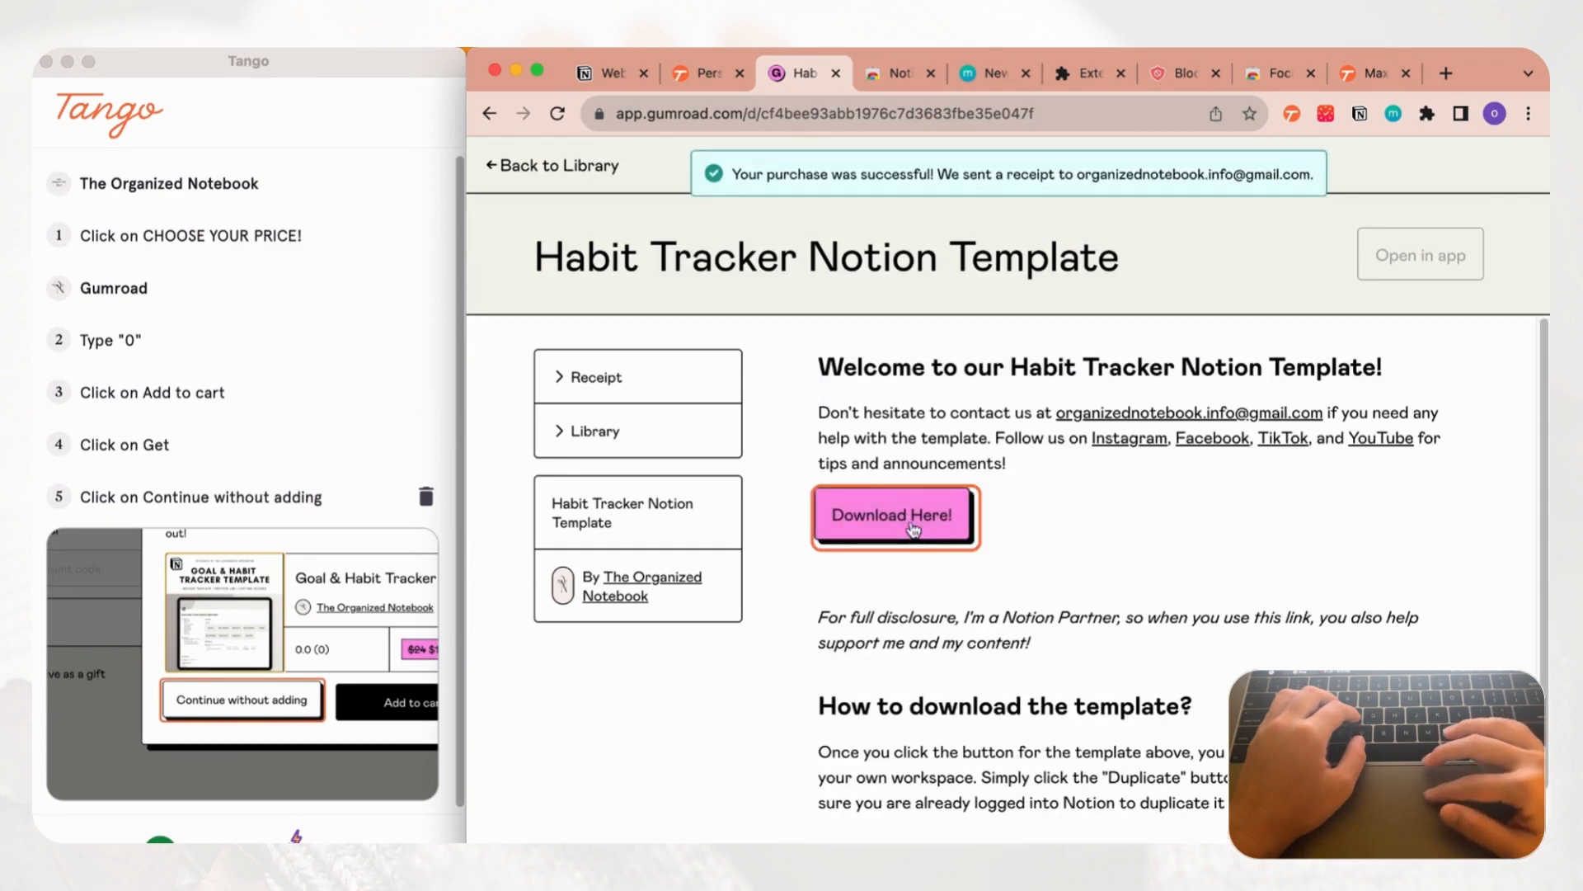
# Step: Record downloading the template and duplicating it into Notion, then end the capture
pyautogui.click(927, 523)
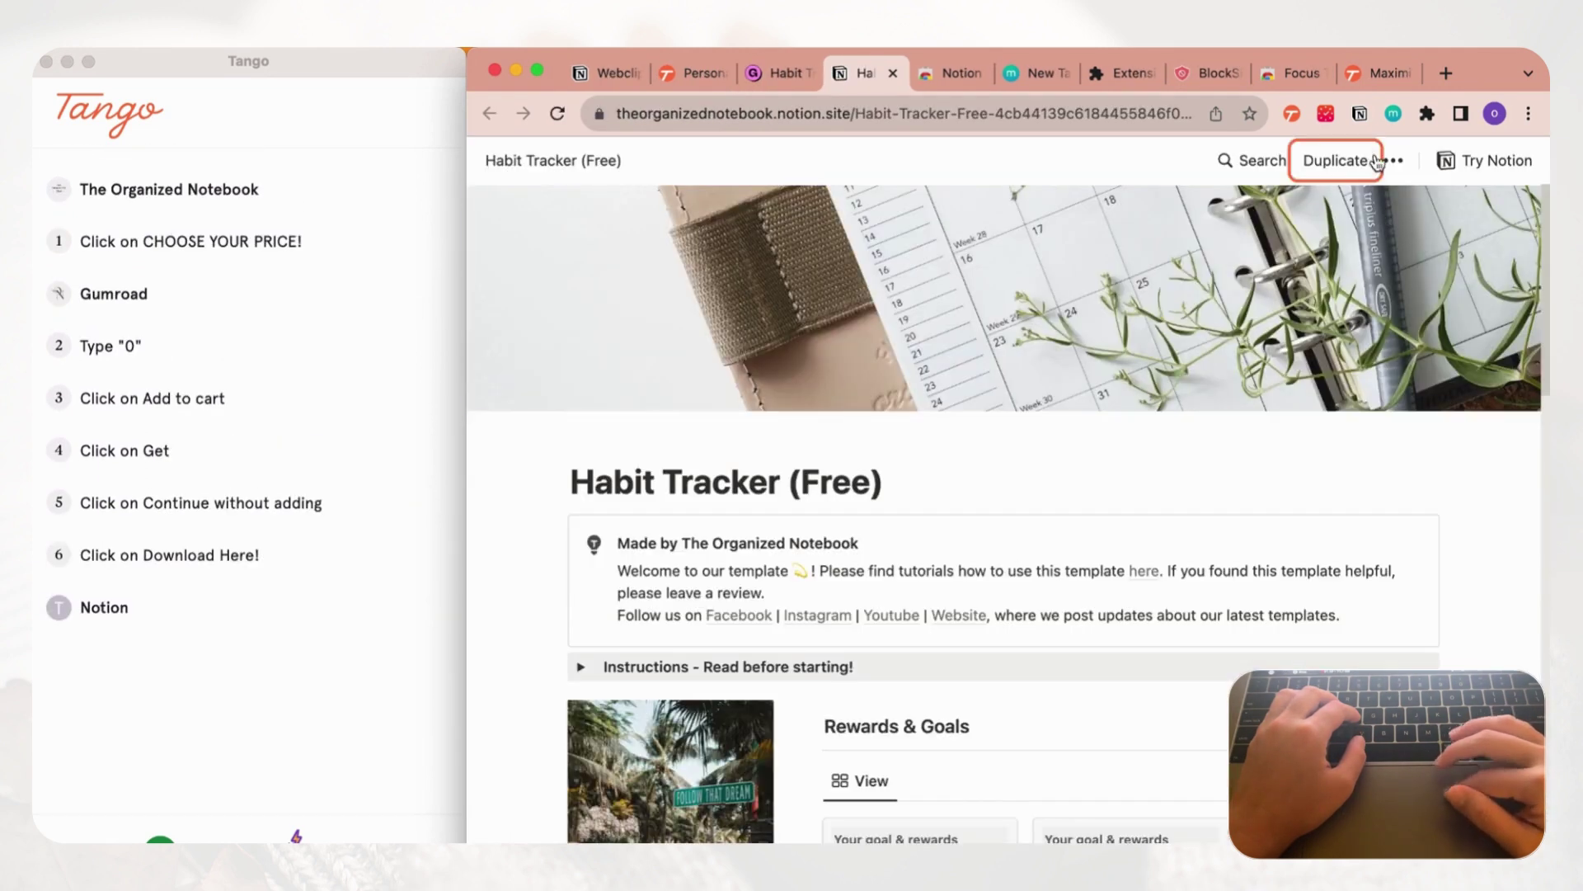
pyautogui.click(1336, 161)
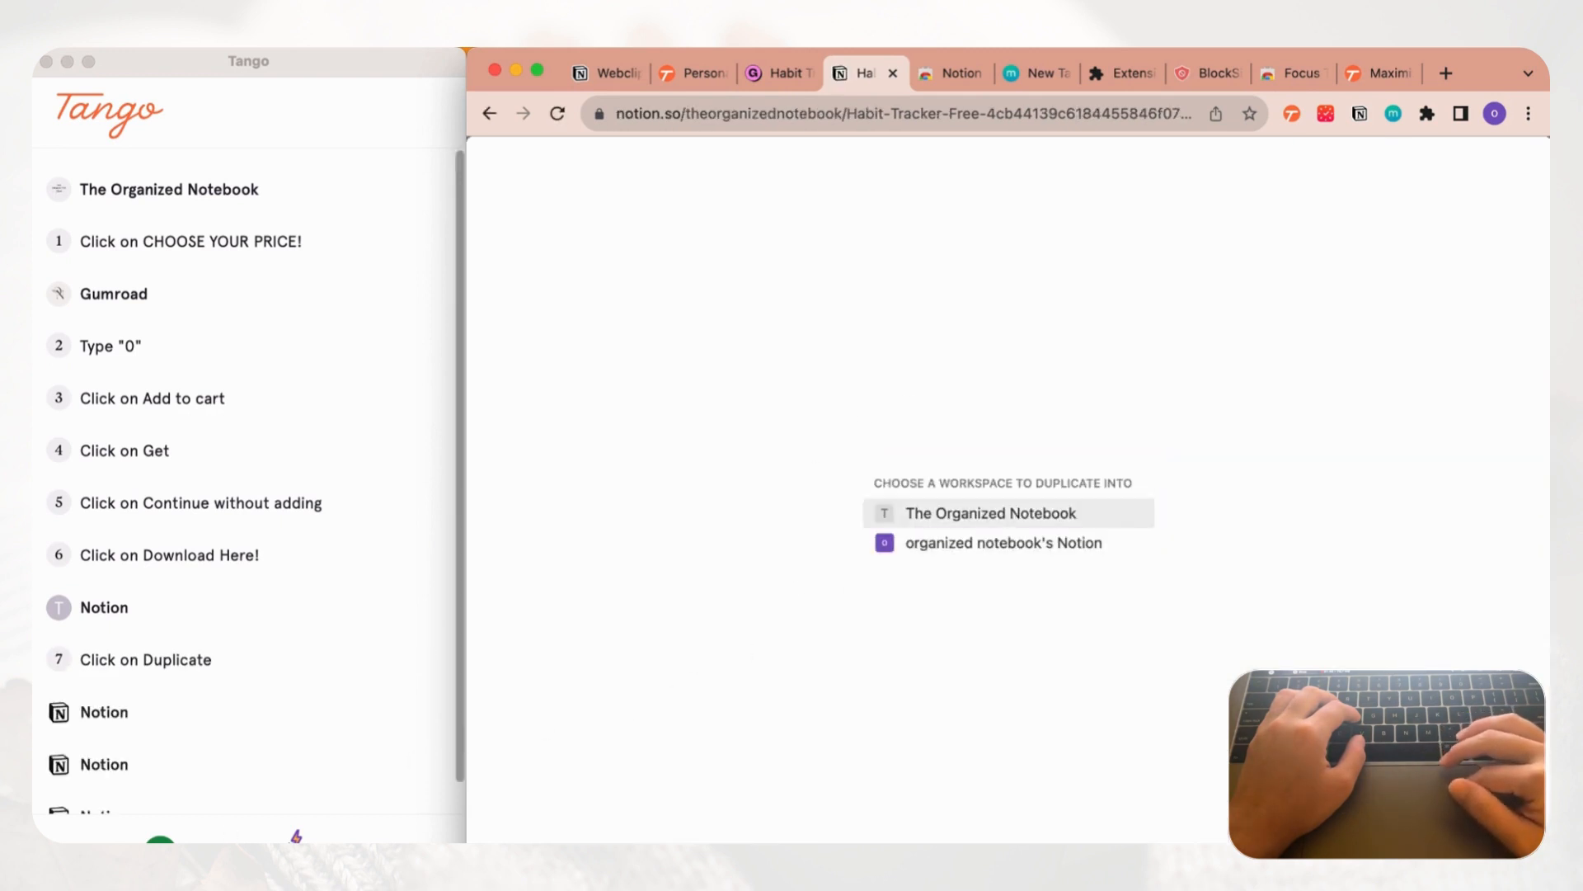
pyautogui.press('super+Tab')
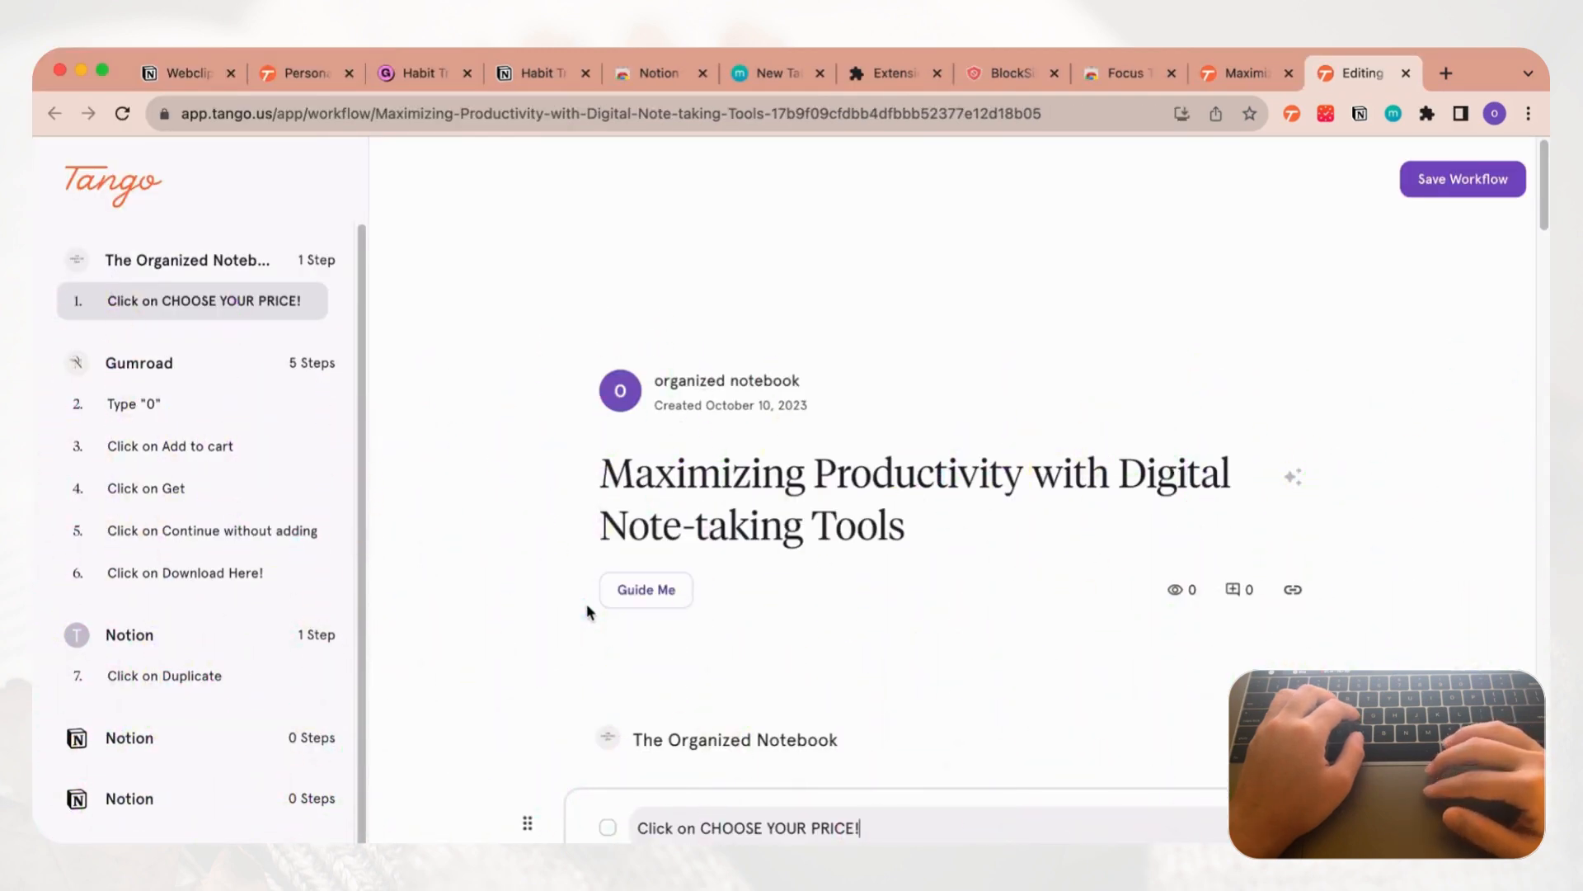
pyautogui.scroll(-1, 833, 642)
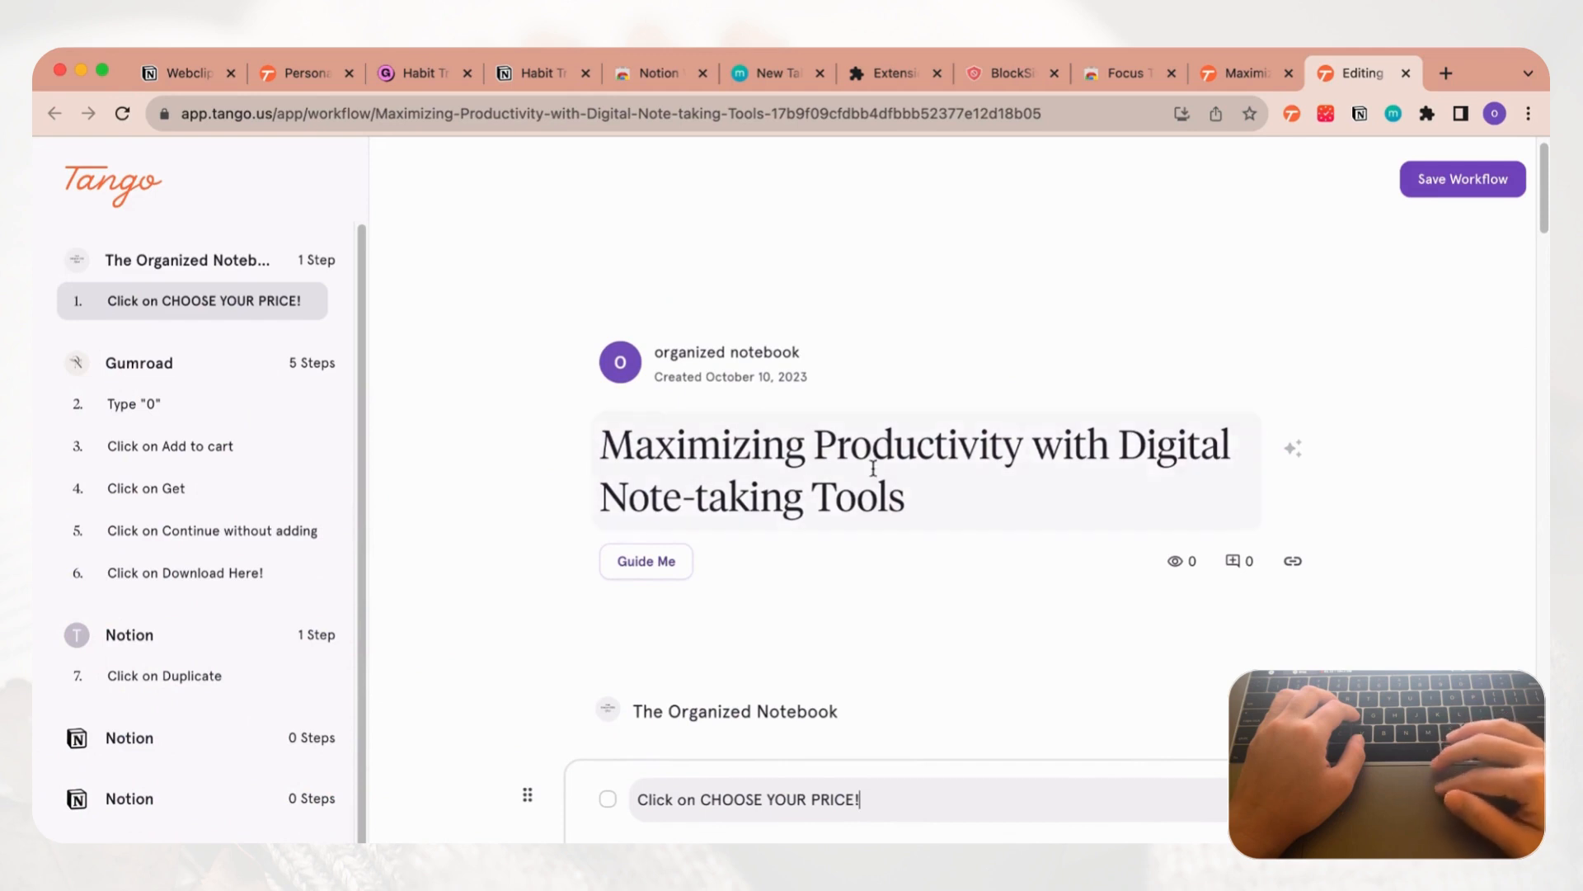
pyautogui.scroll(-3, 873, 468)
pyautogui.scroll(-3, 873, 467)
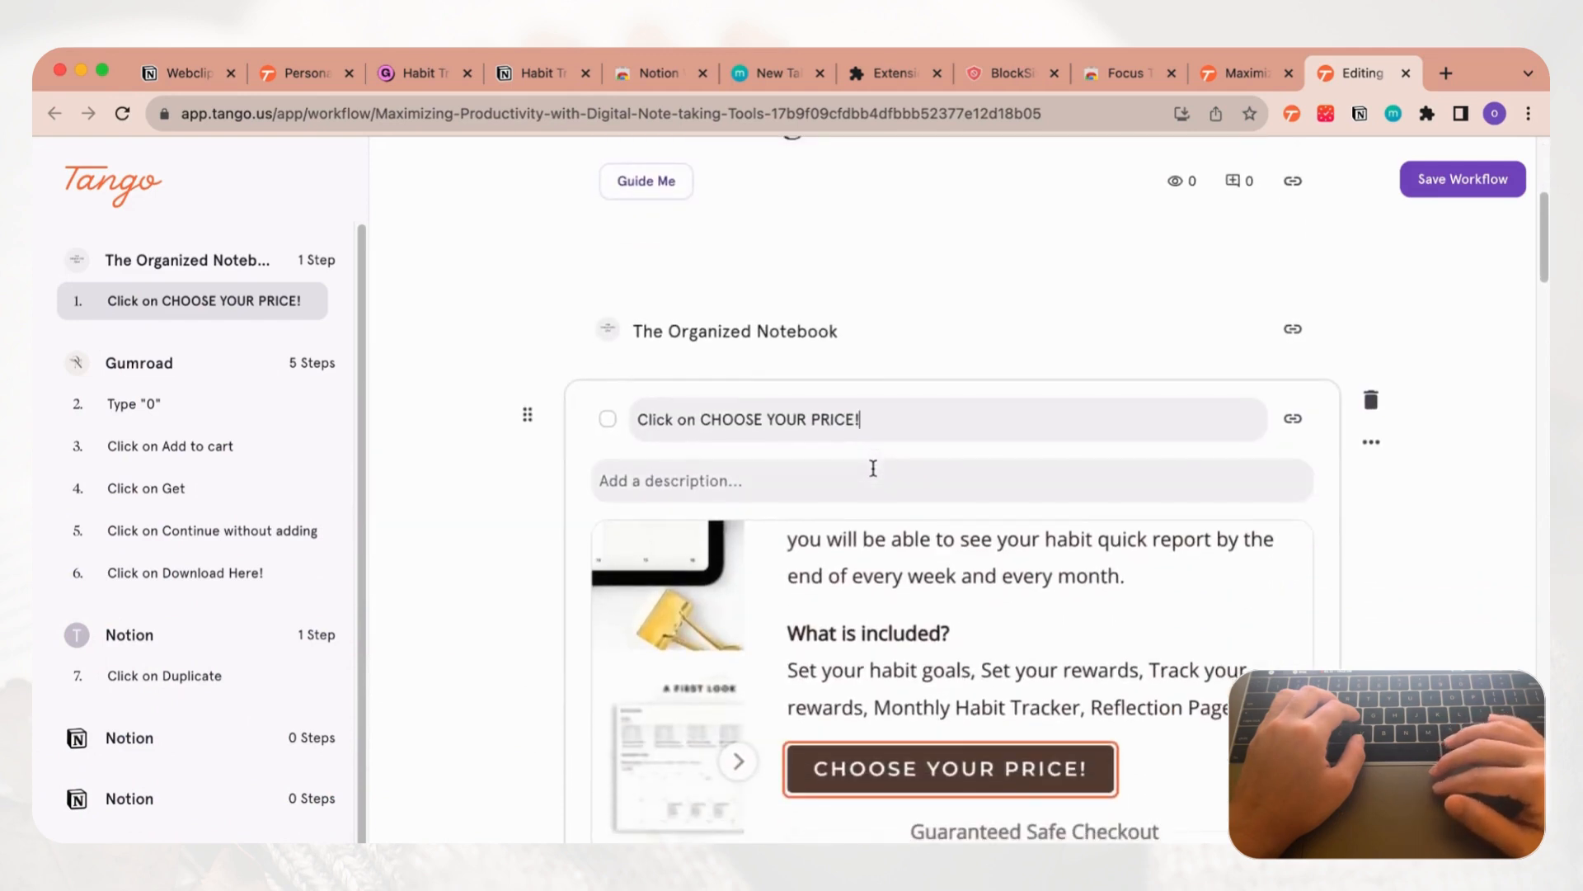
pyautogui.scroll(-5, 872, 467)
pyautogui.scroll(-1, 873, 467)
pyautogui.scroll(3, 871, 466)
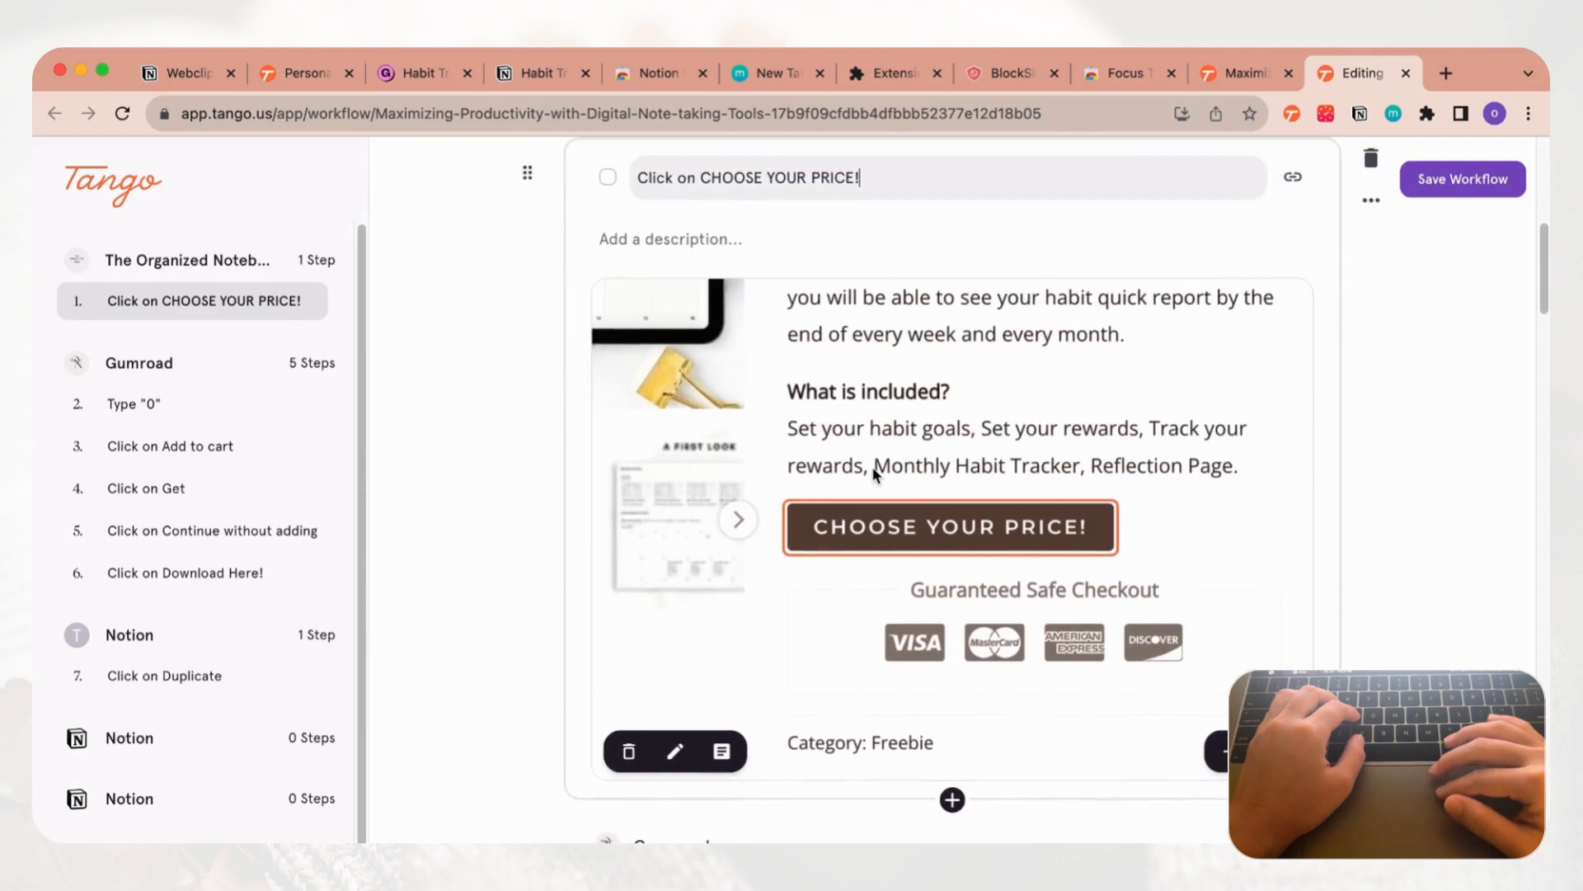
pyautogui.scroll(3, 871, 466)
pyautogui.scroll(5, 921, 507)
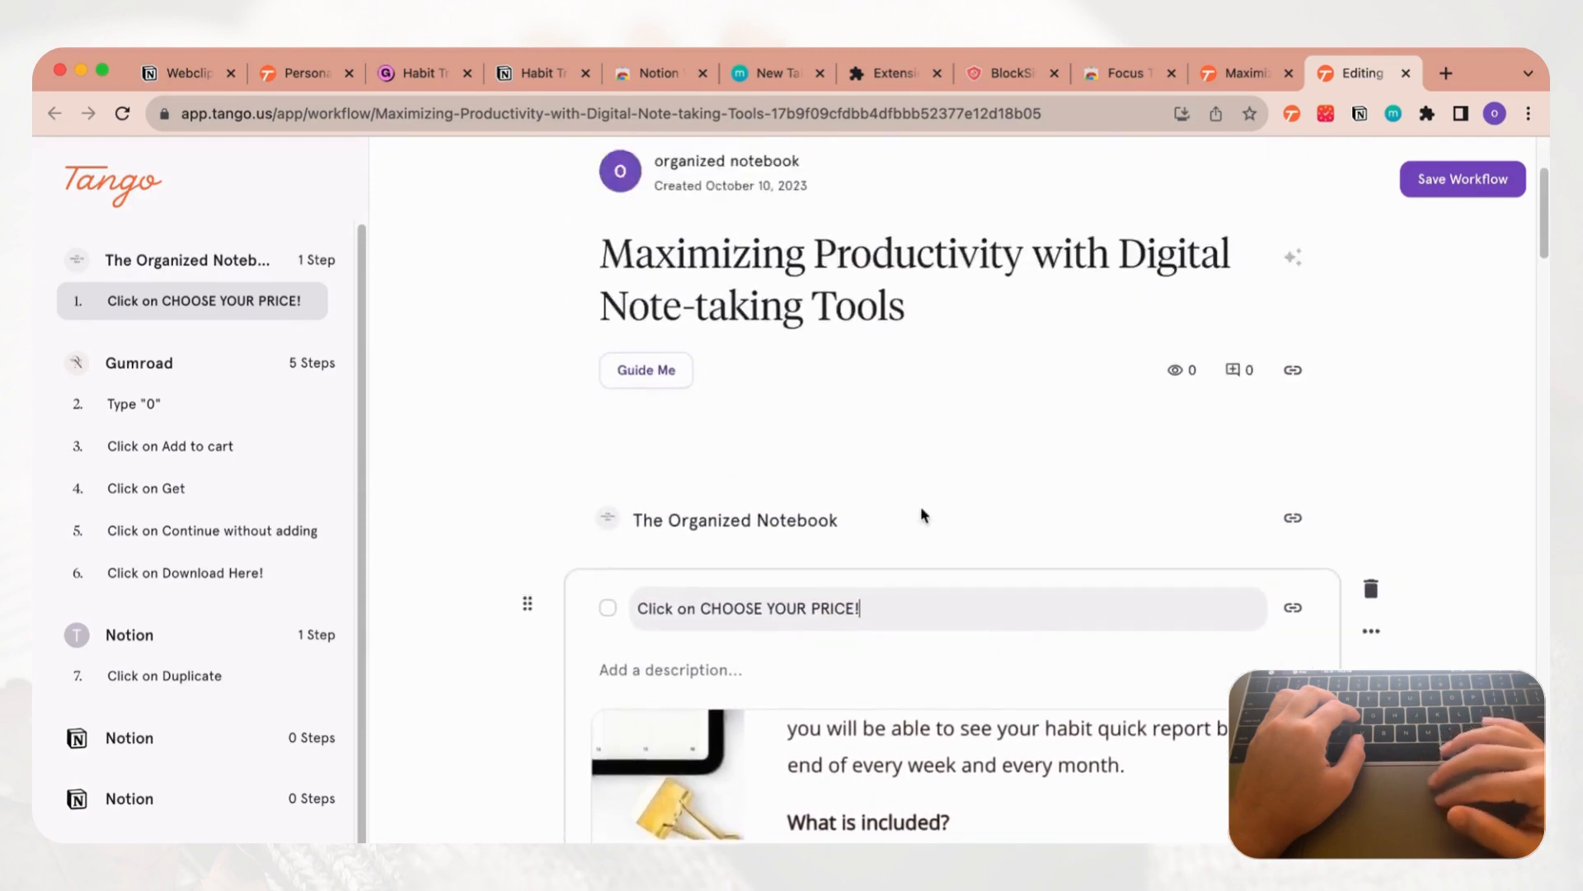
pyautogui.scroll(2, 921, 506)
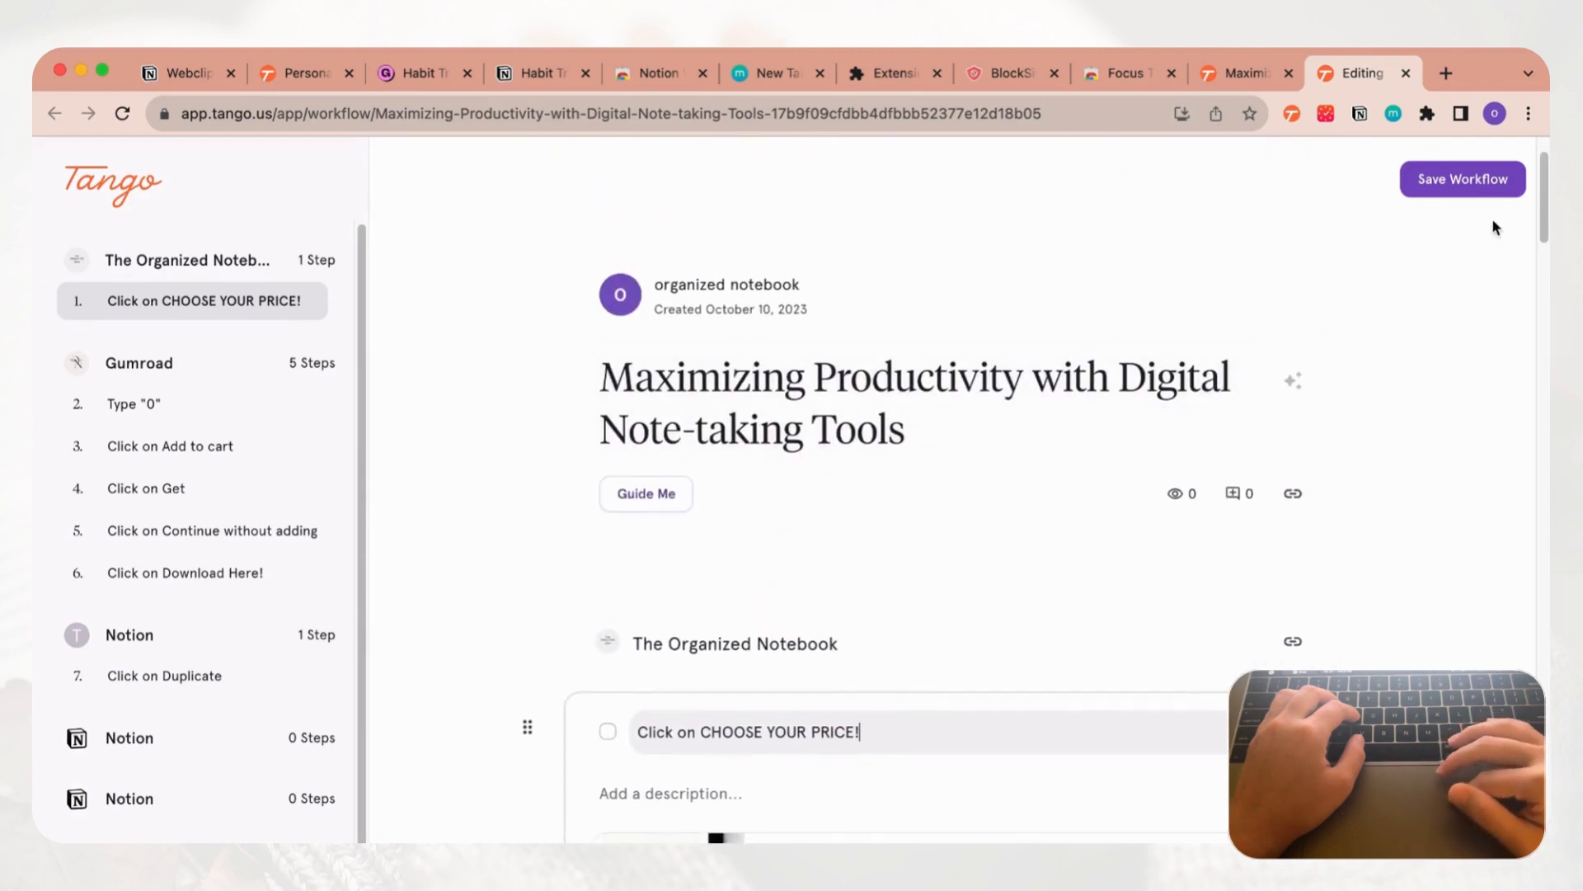
# Step: Save the 'Maximizing Productivity with Digital Note-taking Tools' workflow
pyautogui.click(1464, 180)
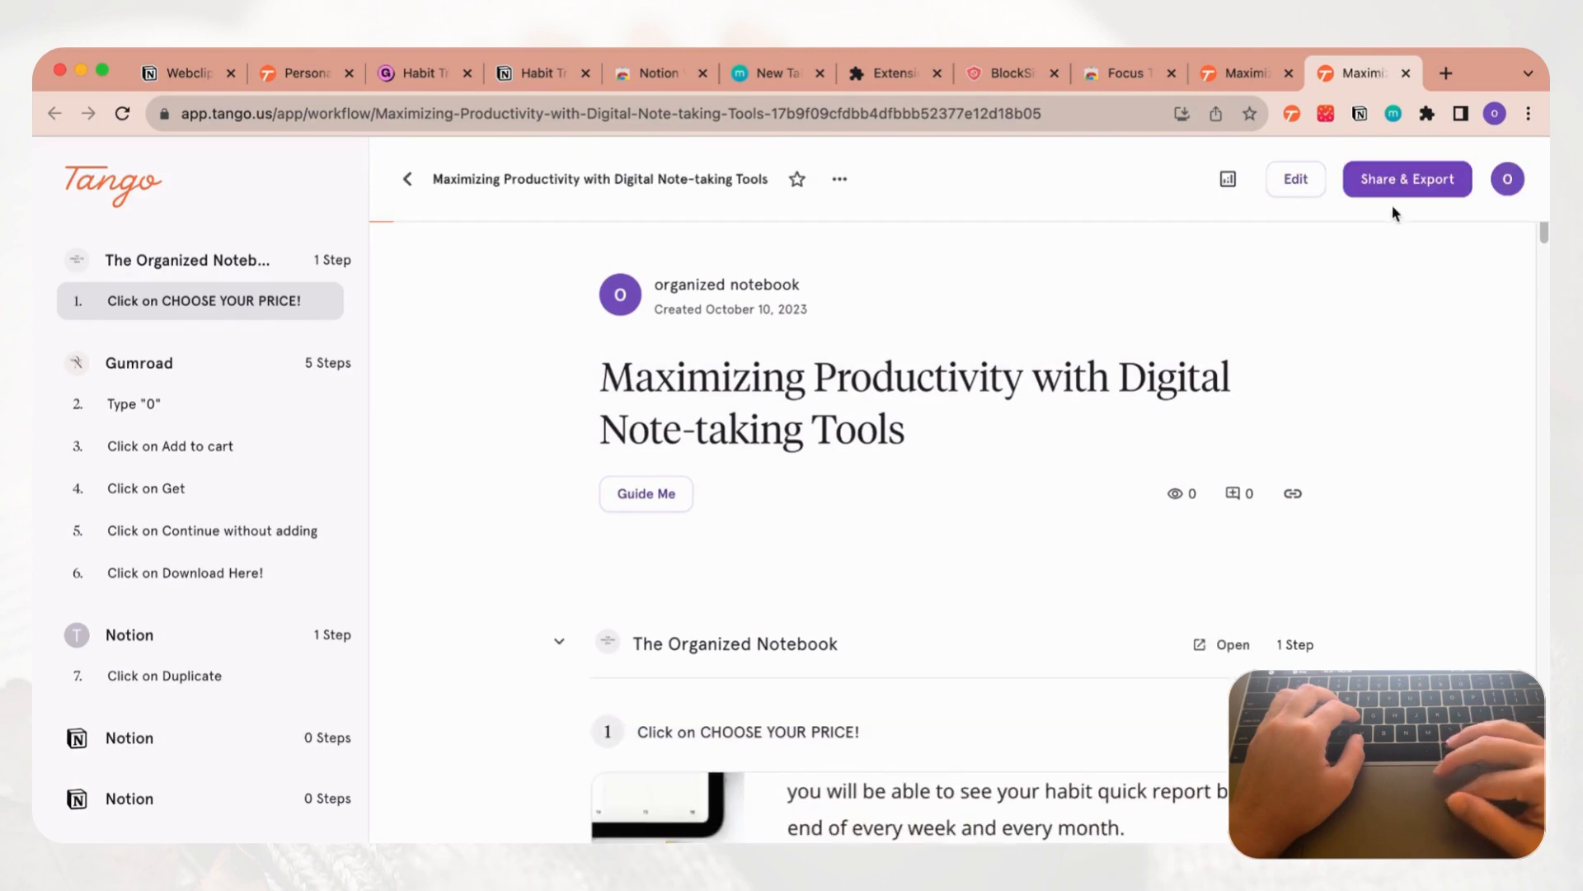
# Step: Glance at the workflow's sharing options, then launch its Guide Me walkthrough
pyautogui.click(1417, 185)
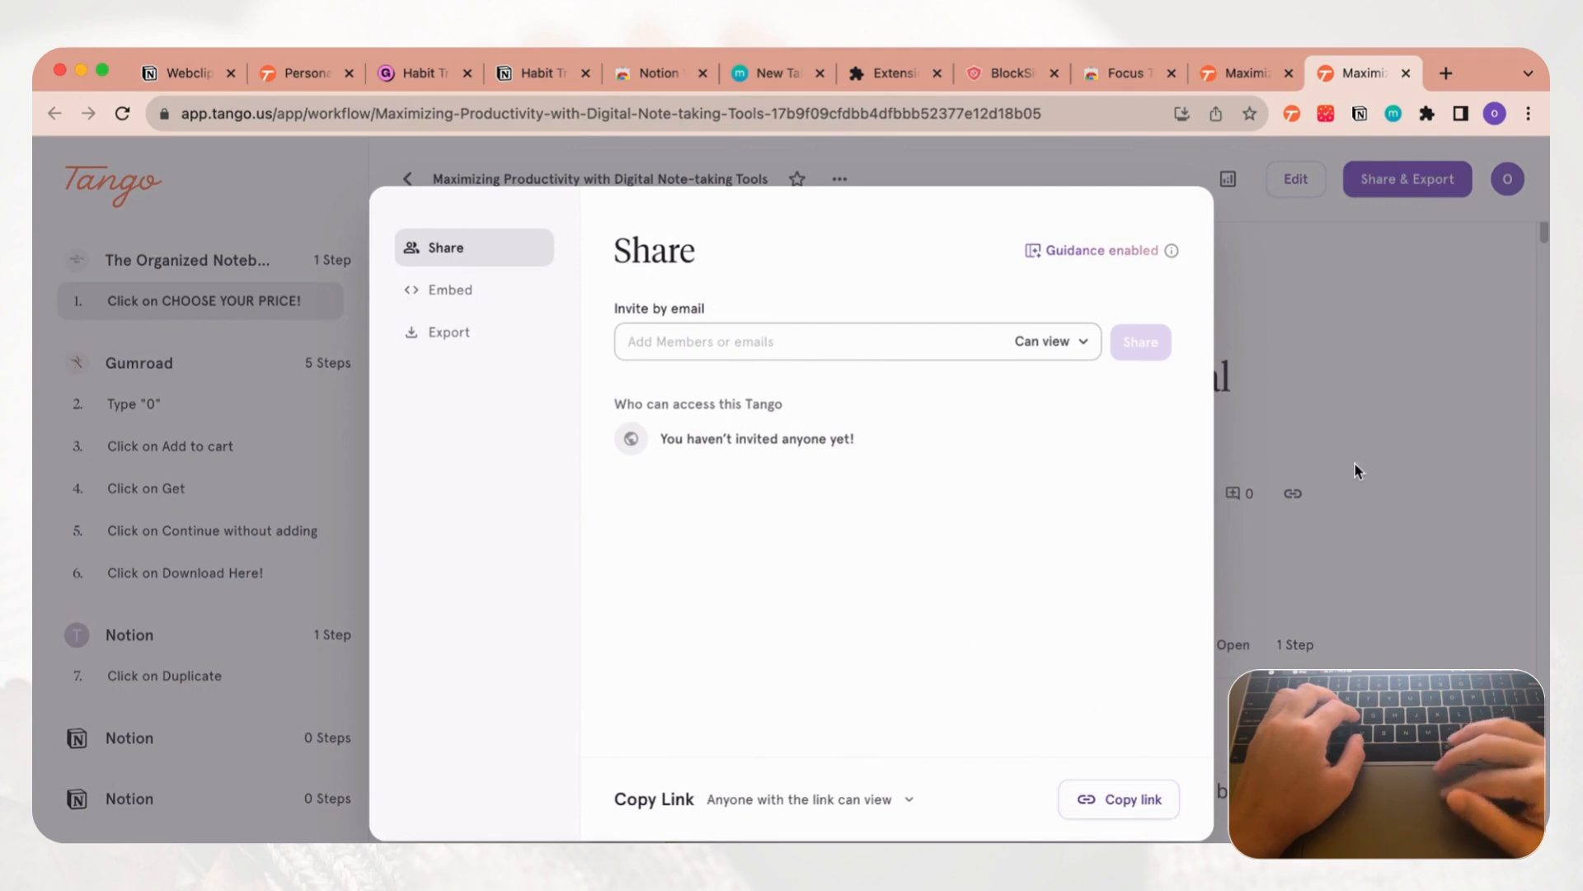
pyautogui.click(1392, 370)
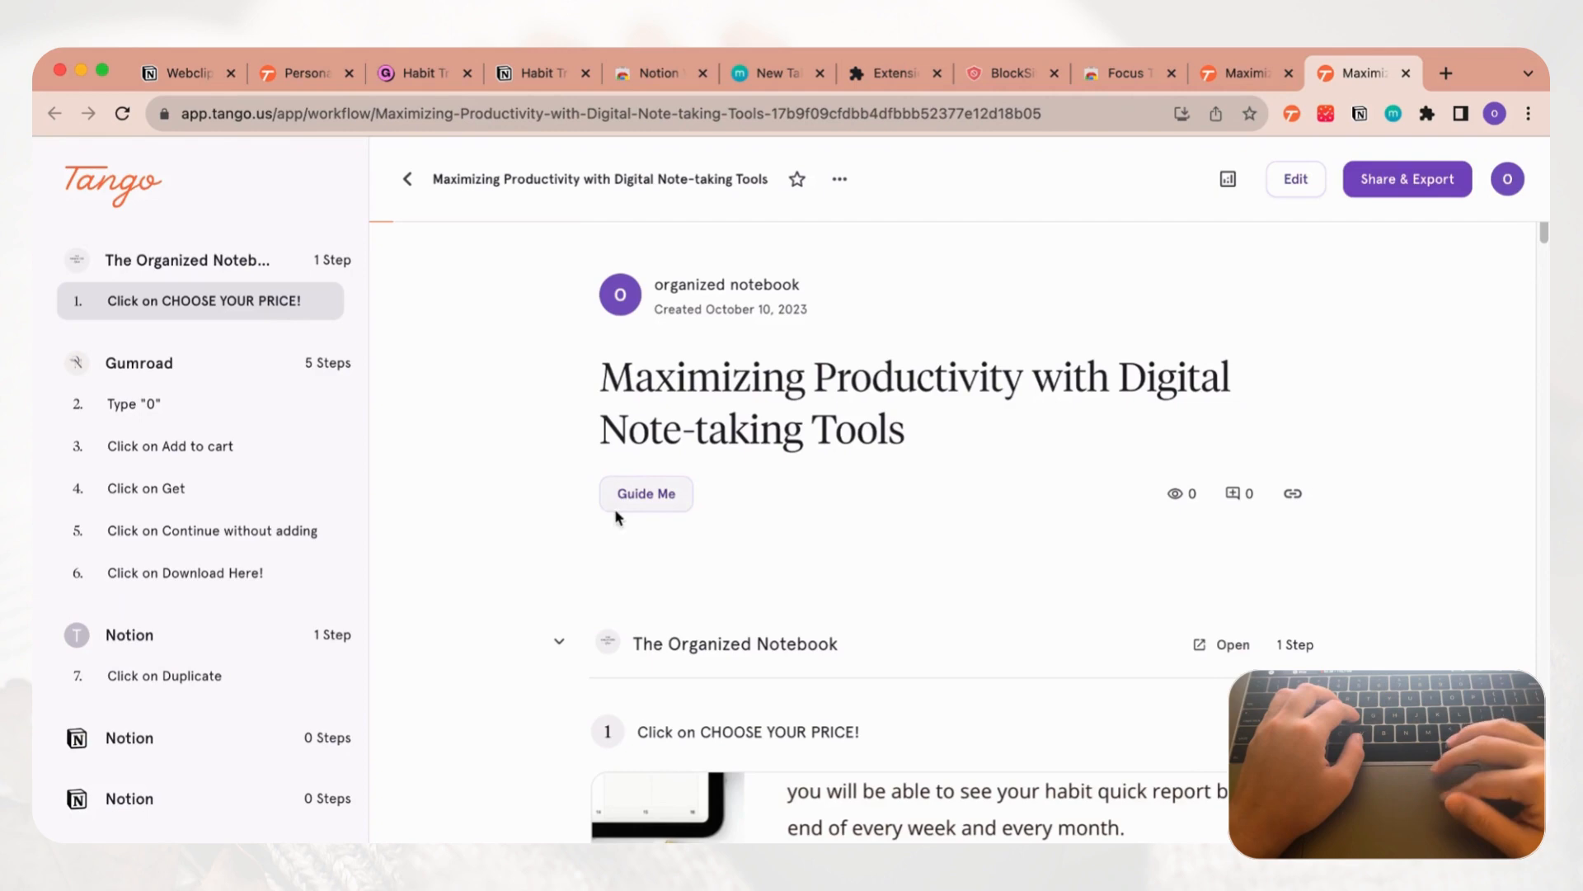
pyautogui.click(655, 495)
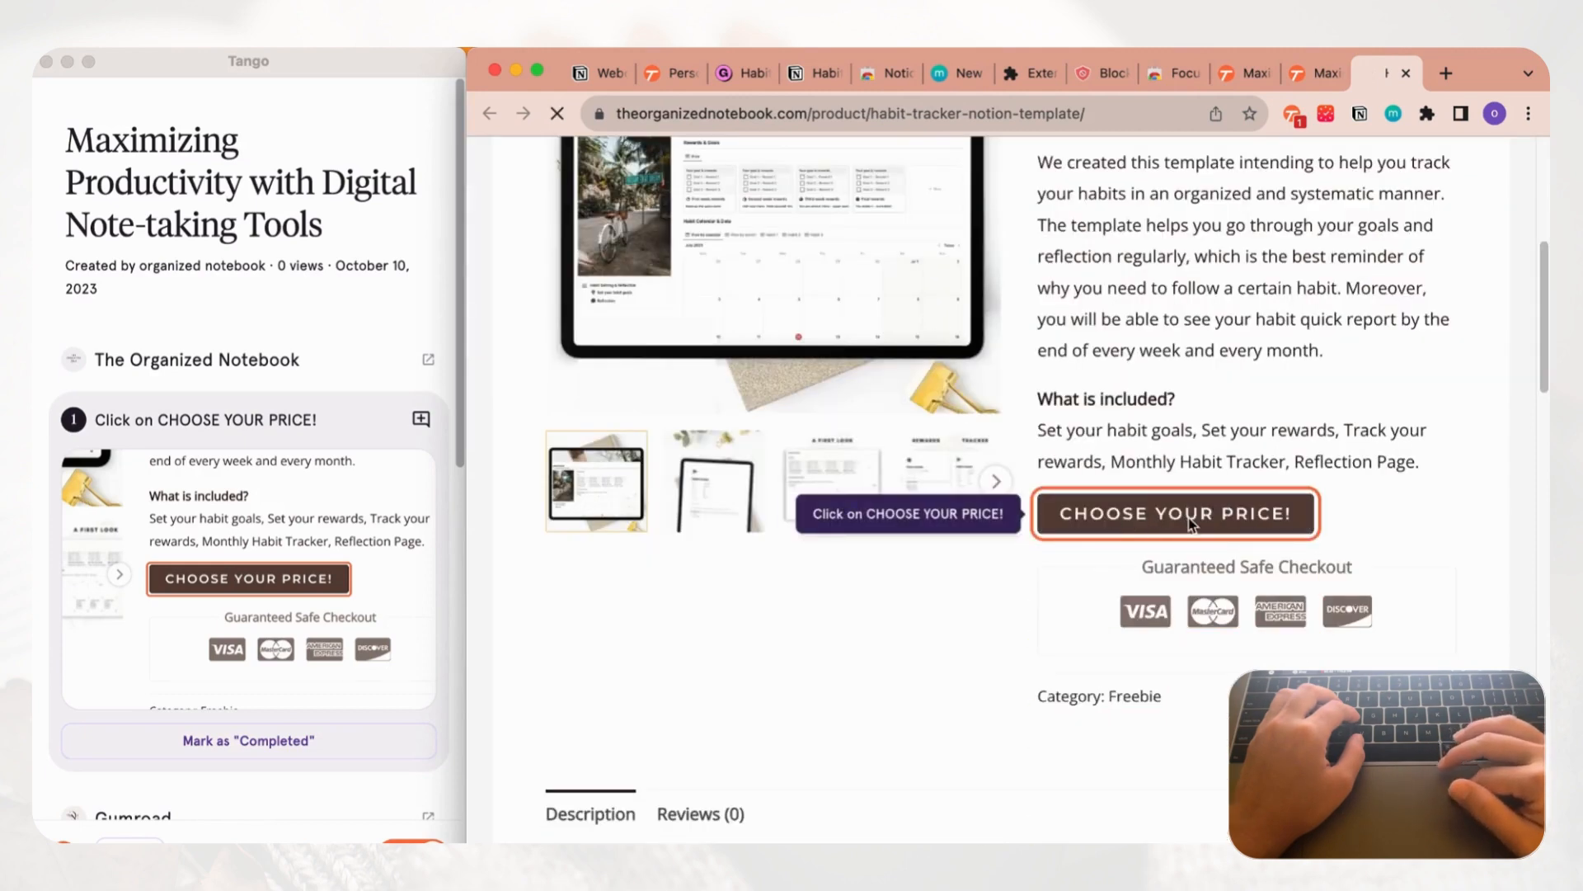
# Step: Follow the guide to the Gumroad choose-a-price page and its Name a fair price field
pyautogui.click(1140, 525)
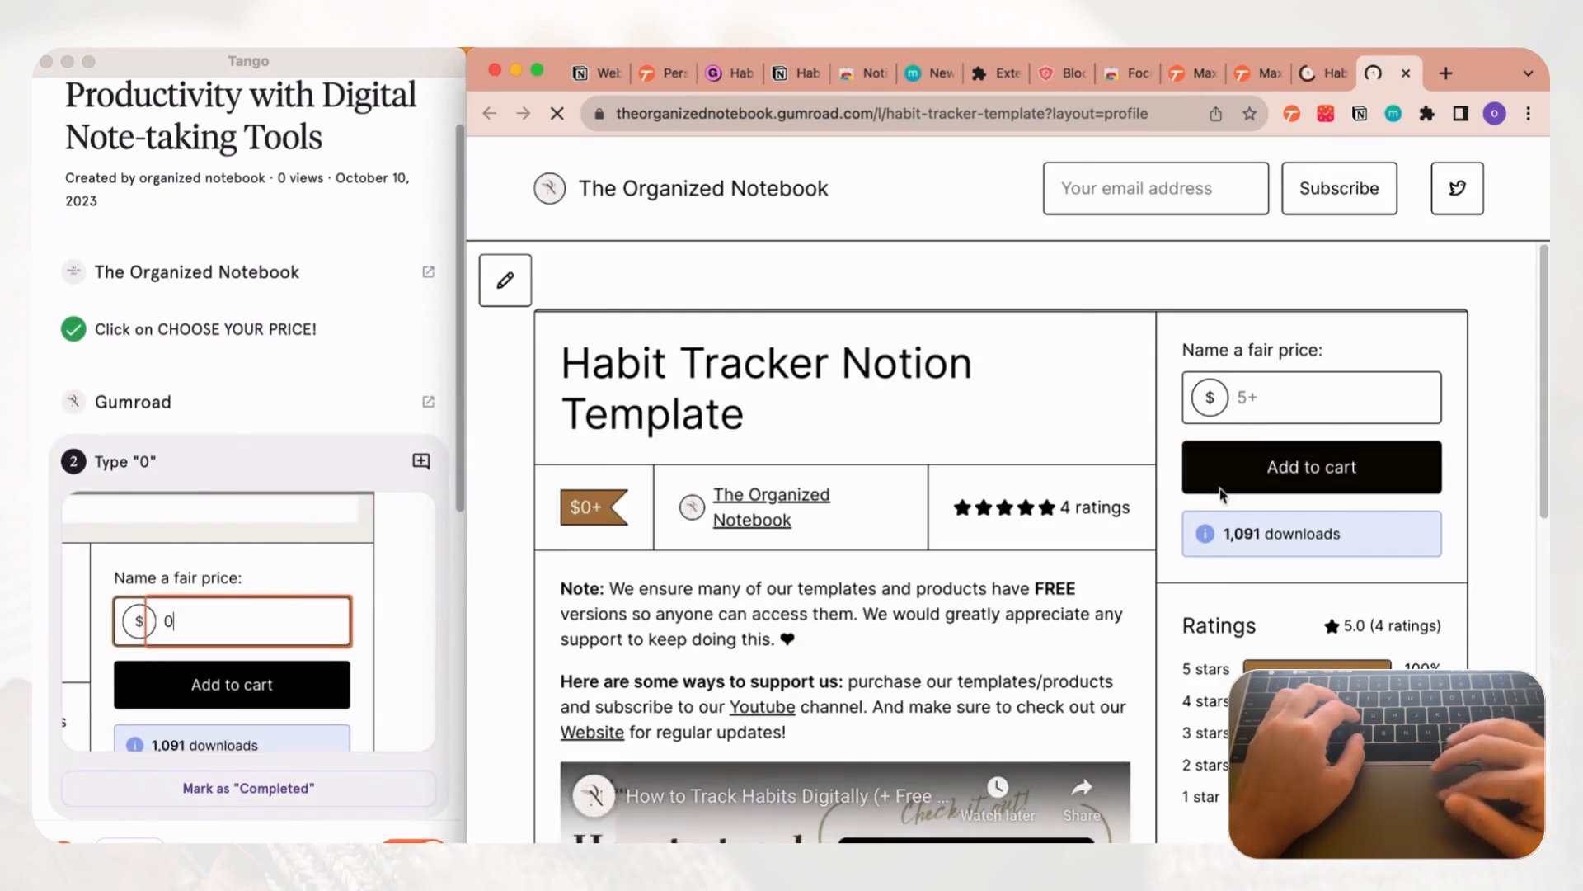
pyautogui.scroll(-5, 1356, 532)
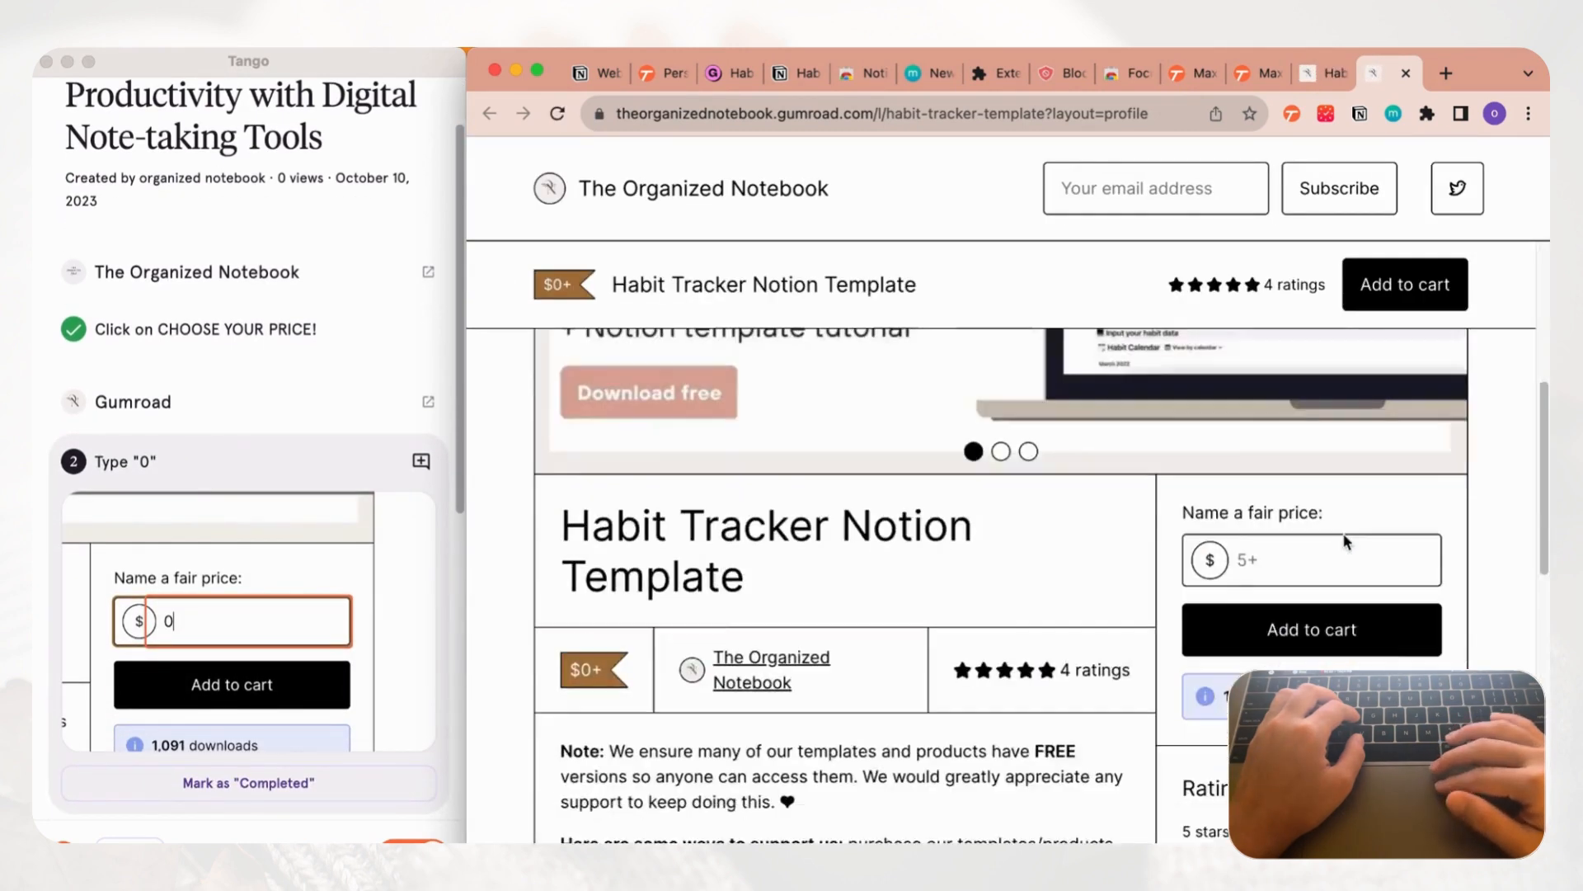
pyautogui.click(1311, 332)
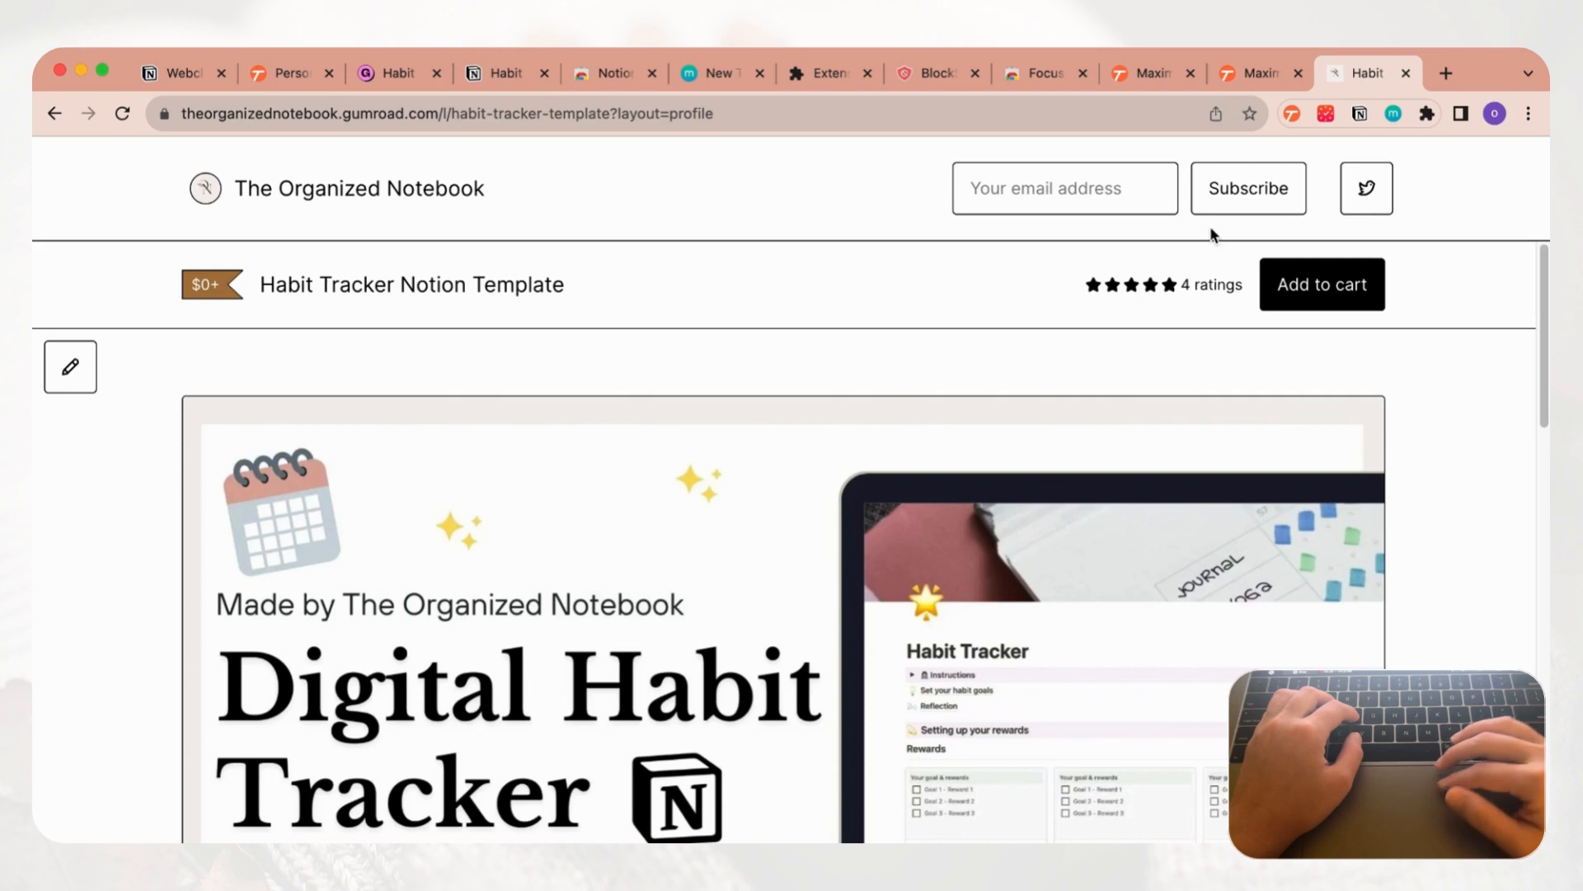
# Step: Add the task 'Edit a video' to today's Focus To-Do list
pyautogui.click(1327, 114)
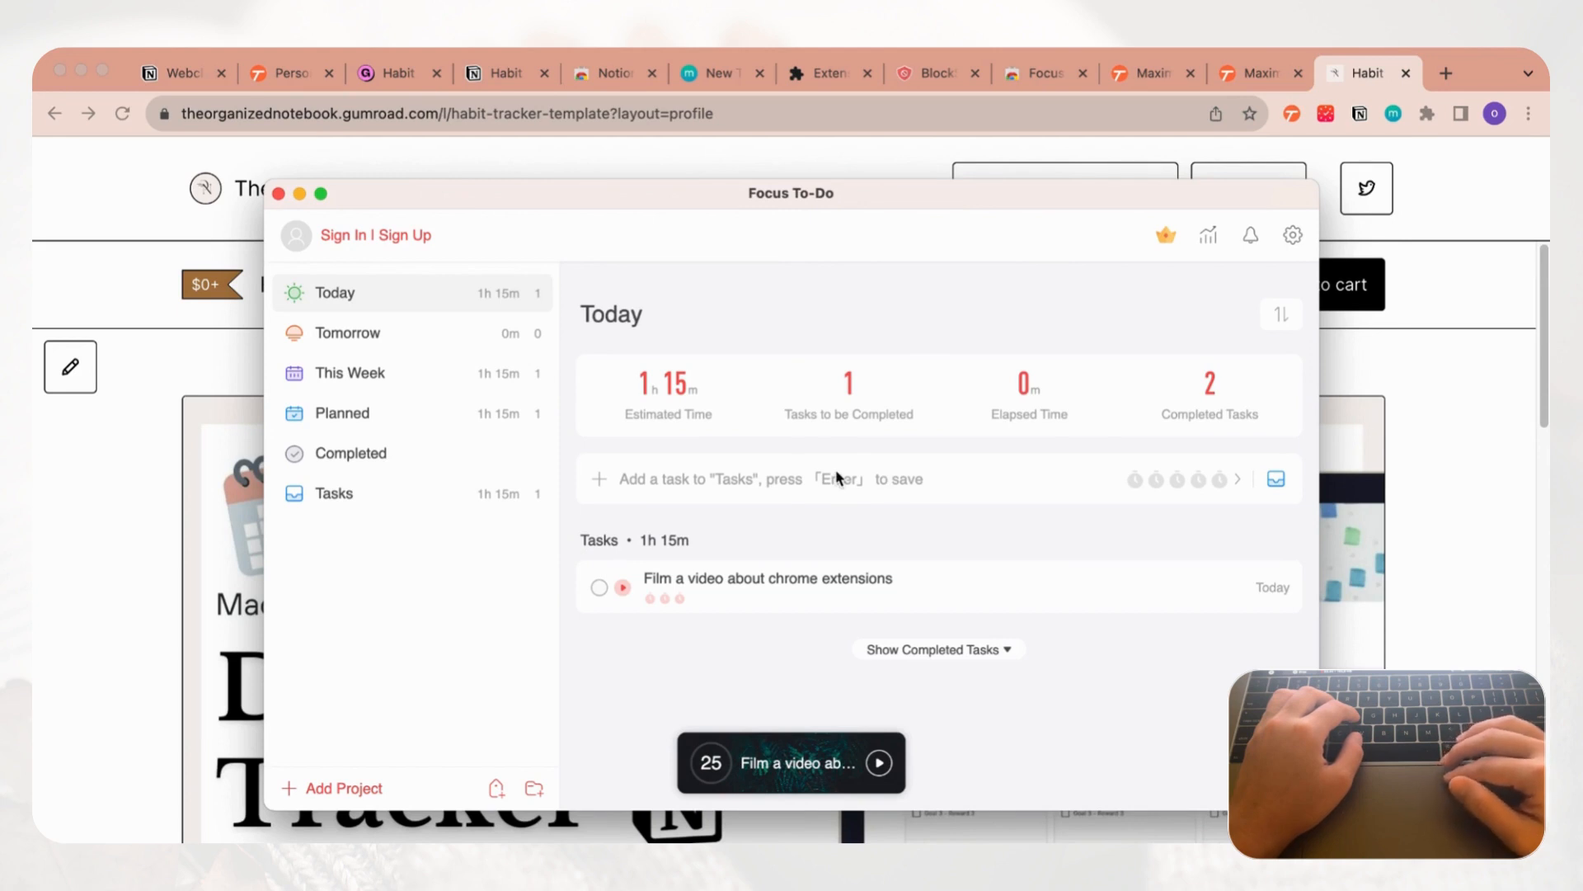
pyautogui.click(602, 480)
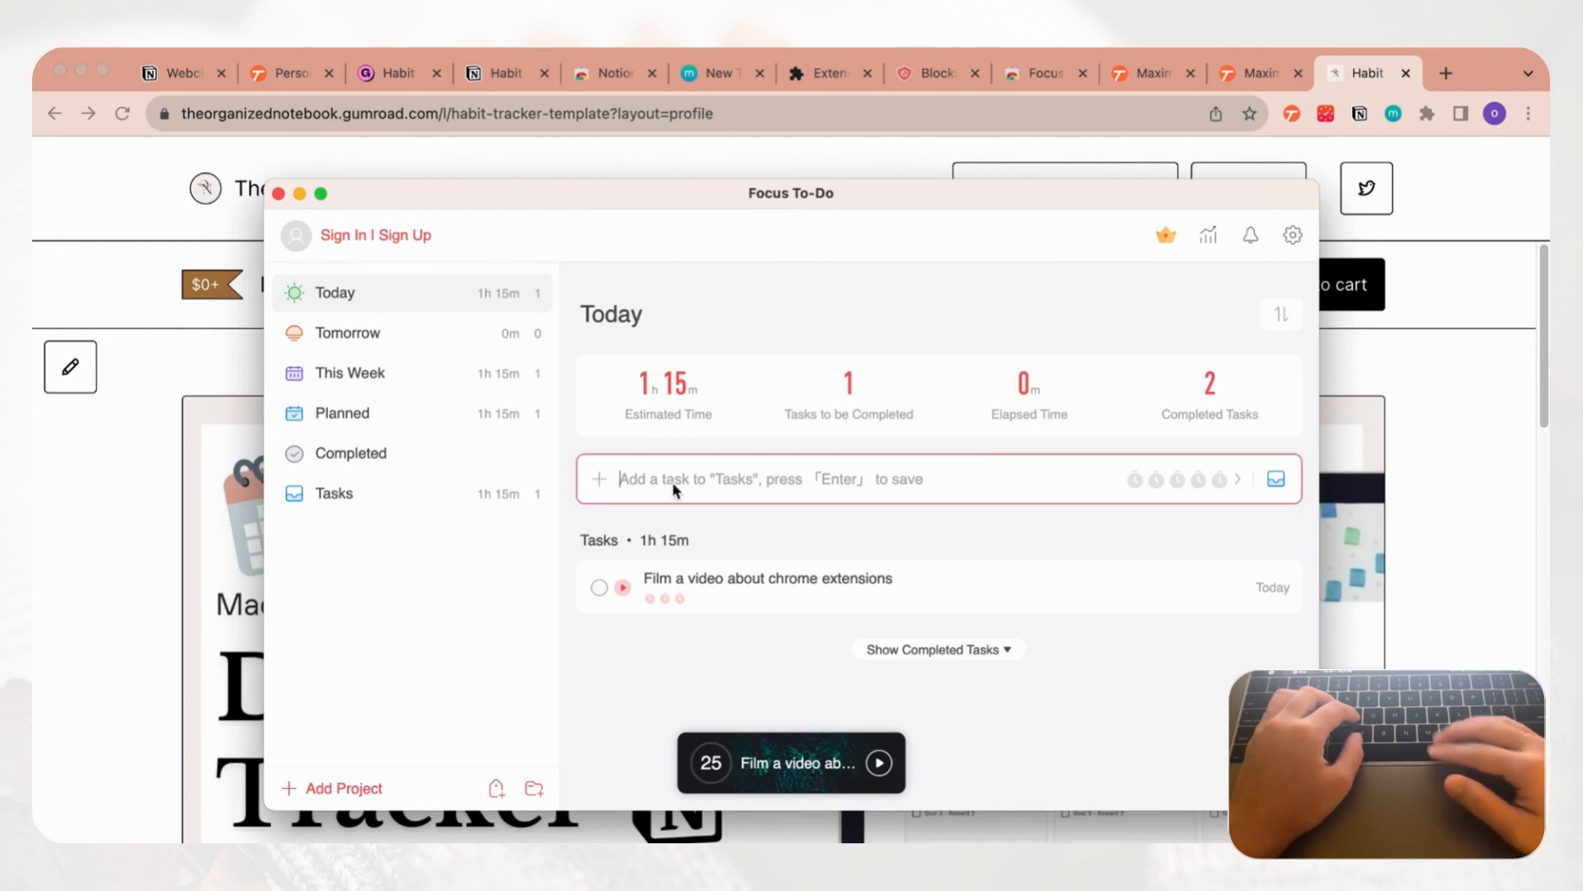
pyautogui.write('Edit a video')
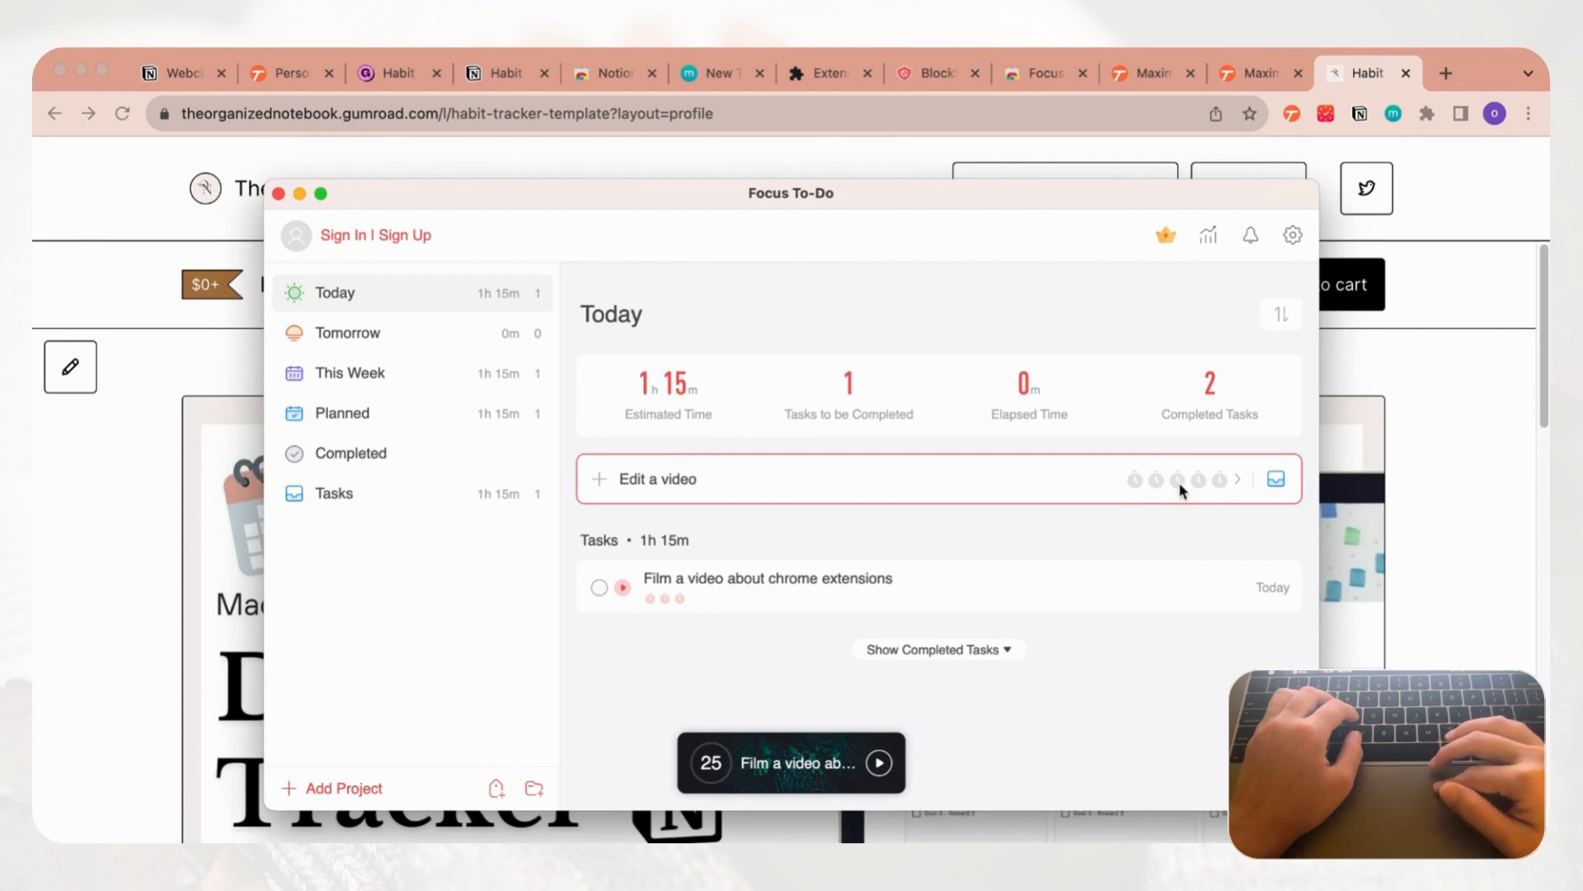
pyautogui.press('Return')
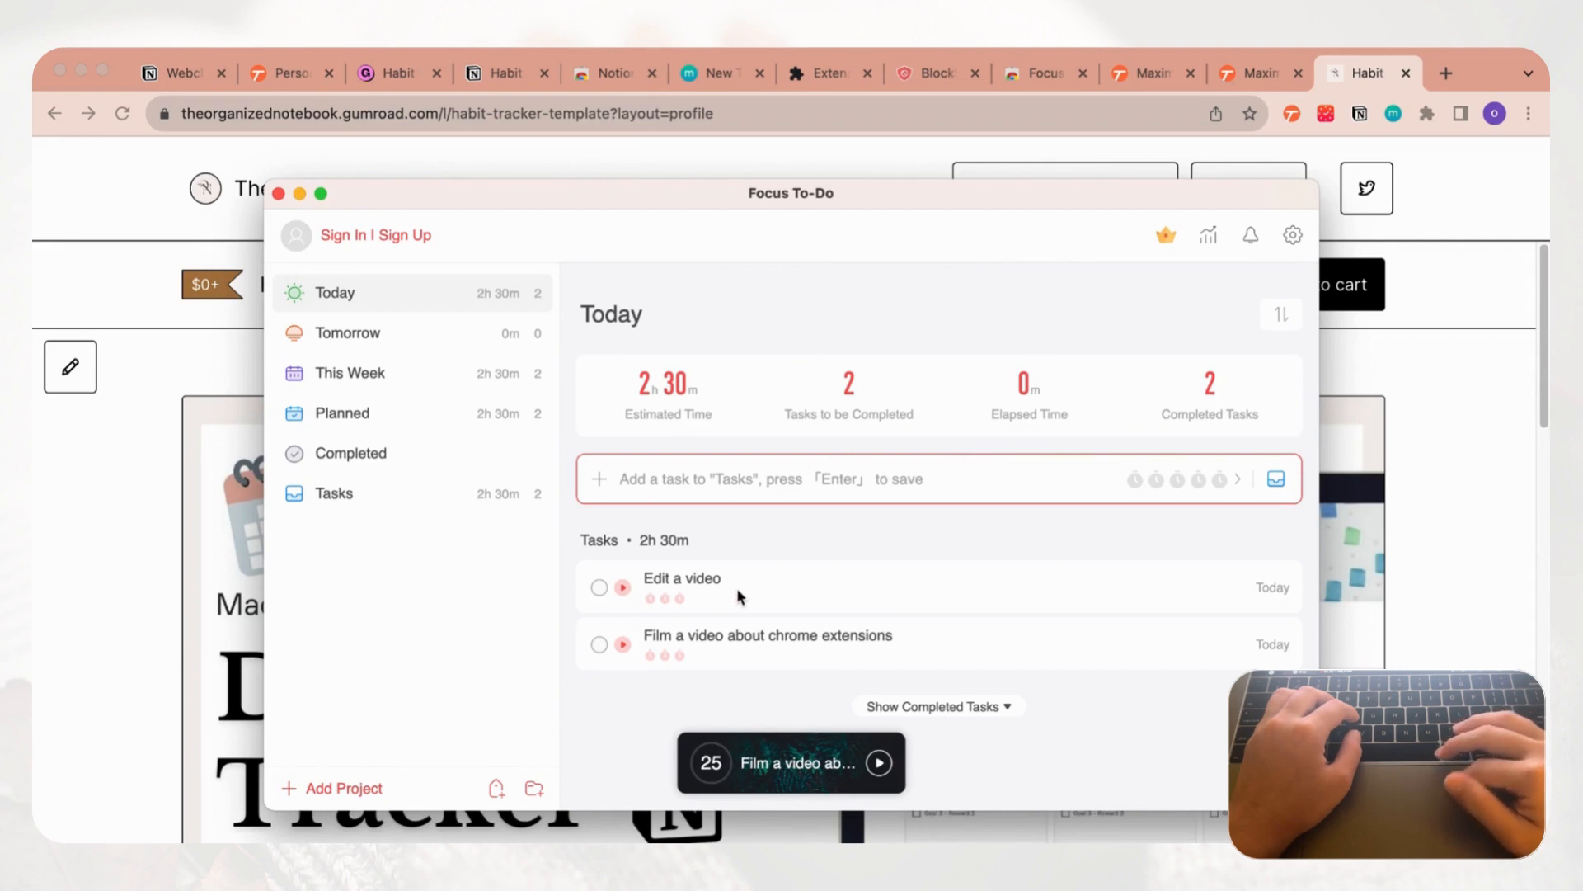
# Step: Start the 25-minute Pomodoro timer for the 'Edit a video' task
pyautogui.click(622, 587)
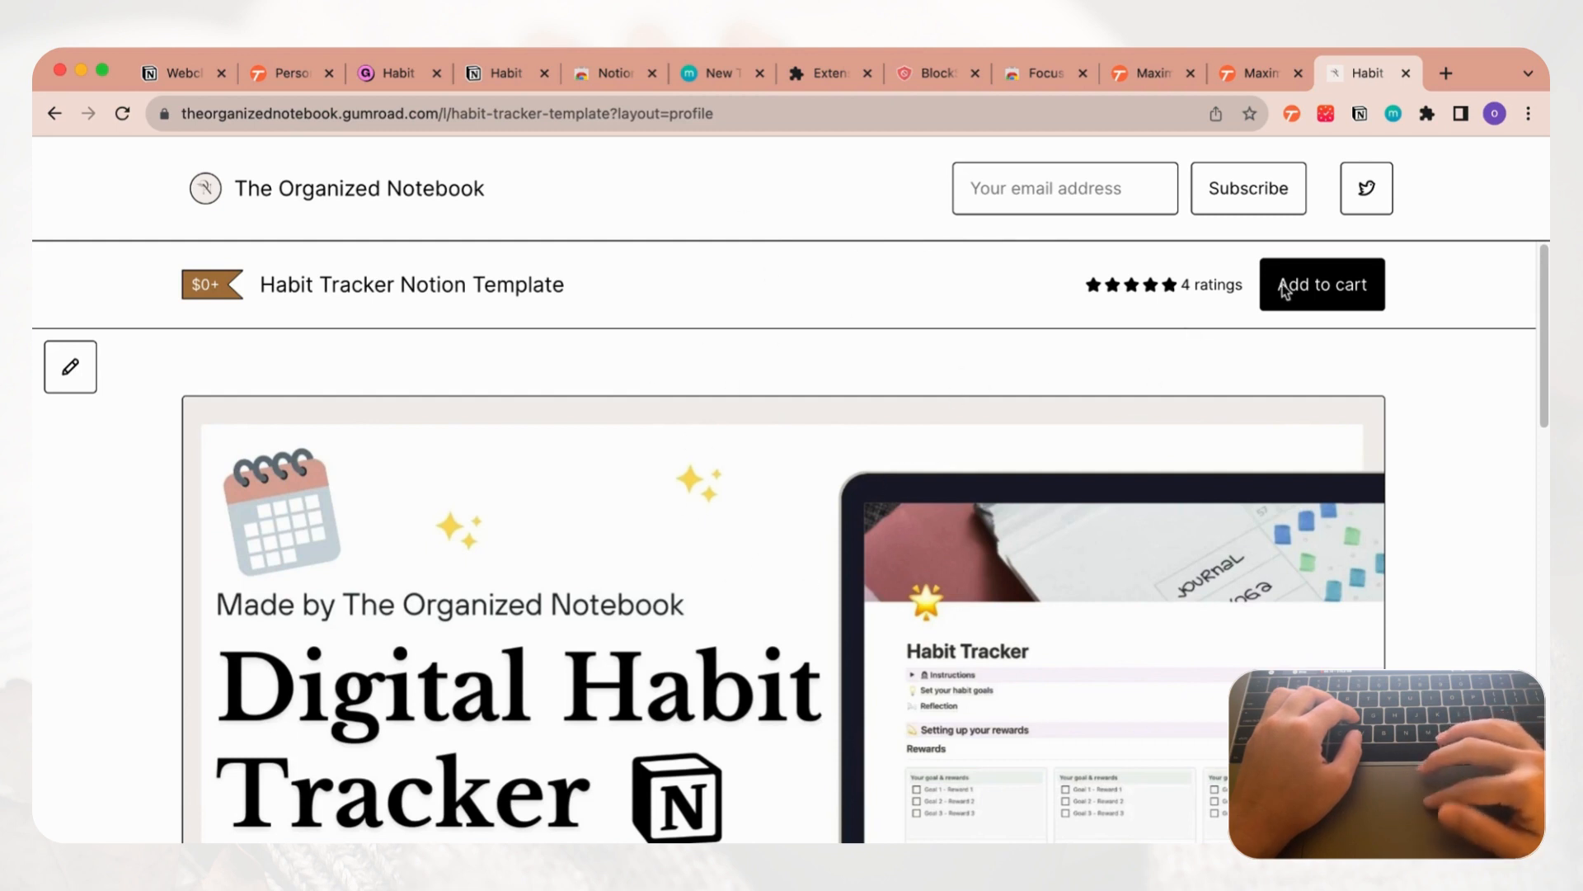
# Step: Clip the Habit Tracker Notion Template page into the Webclipper Notion database
pyautogui.click(1362, 114)
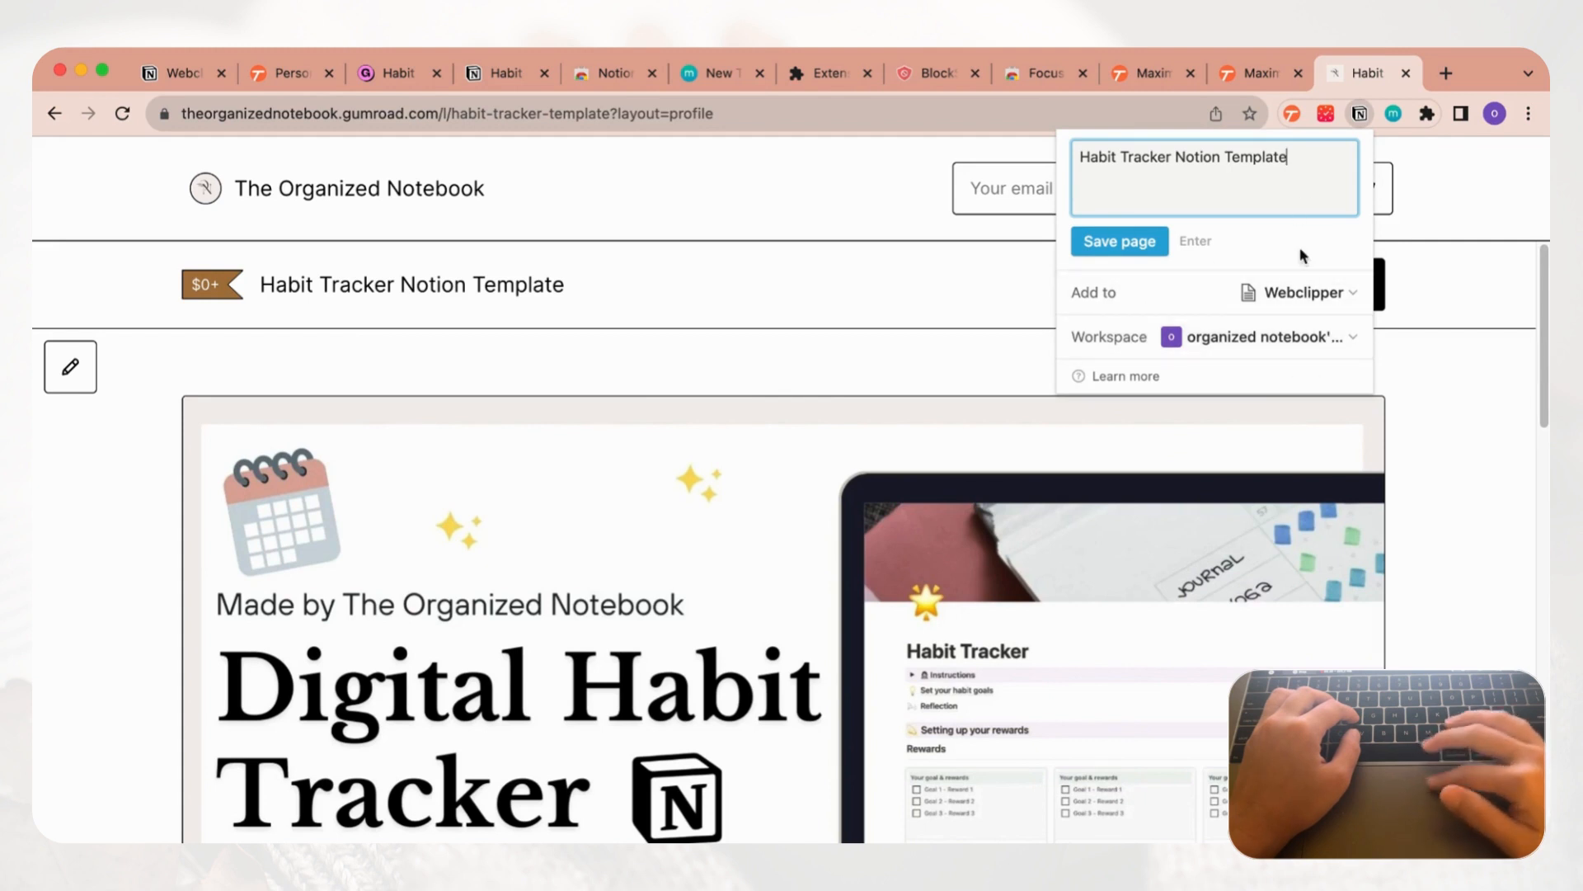
pyautogui.click(1128, 245)
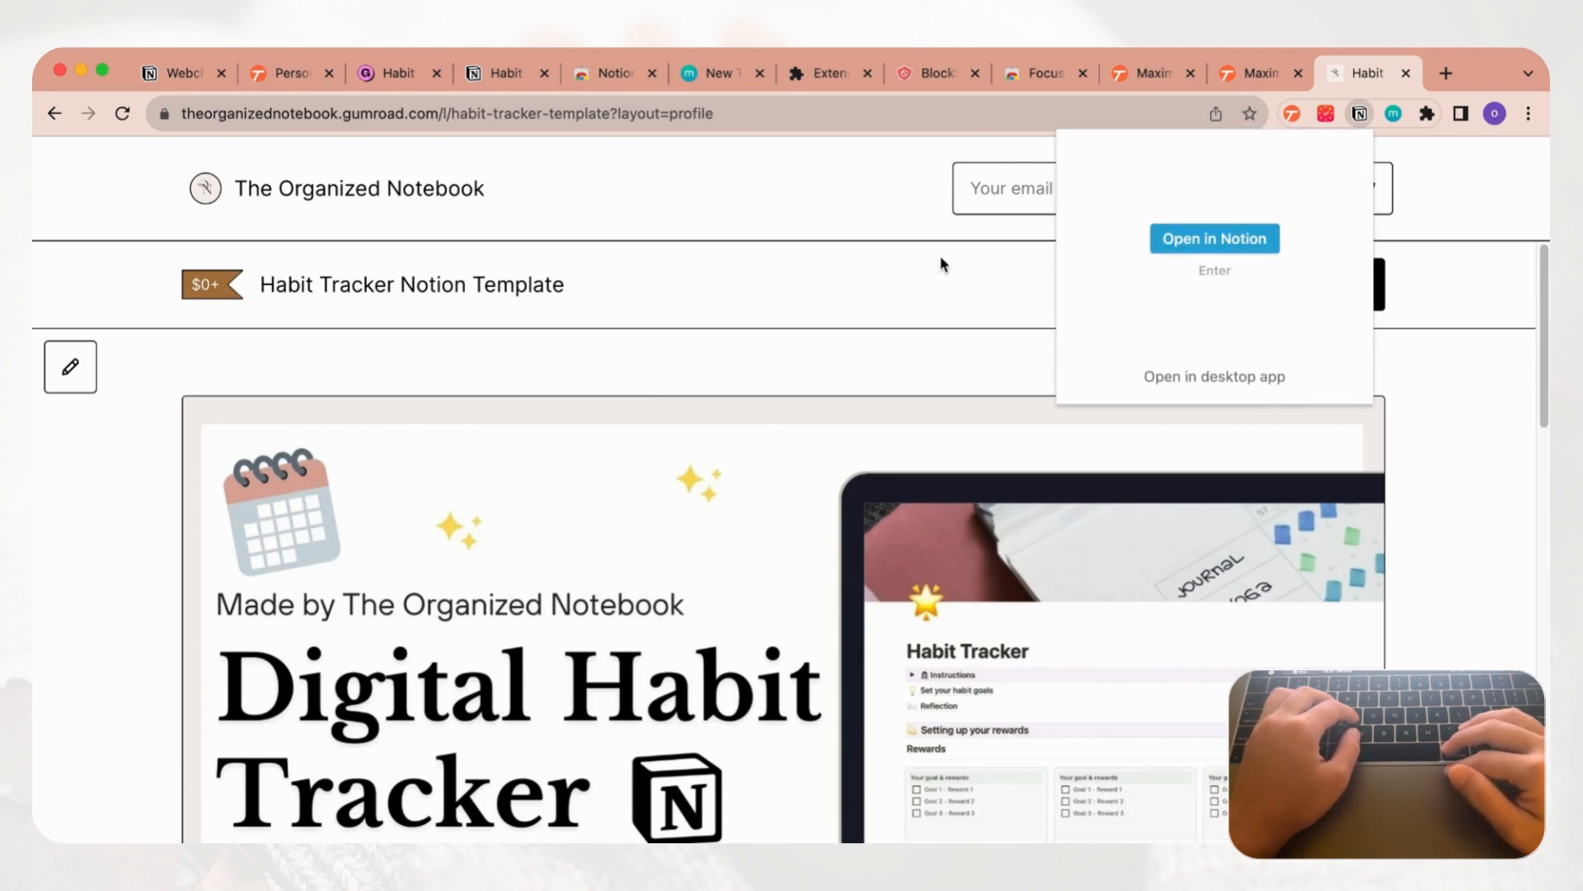
# Step: Side-peek the new Habit Tracker entry in the Webclipper database, then return to the table
pyautogui.click(185, 71)
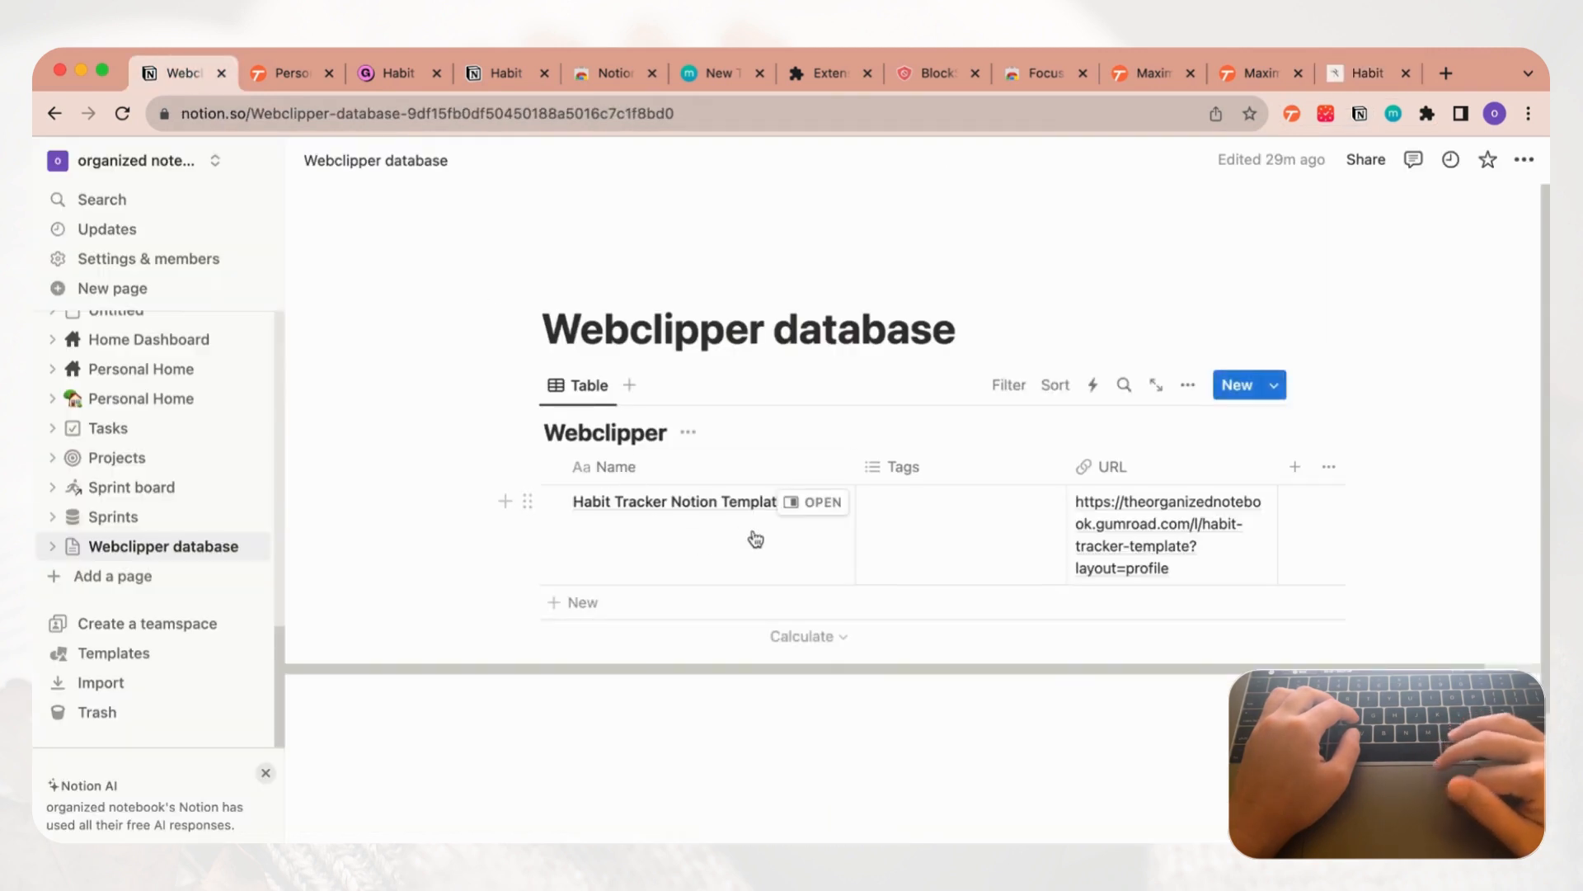
pyautogui.click(813, 500)
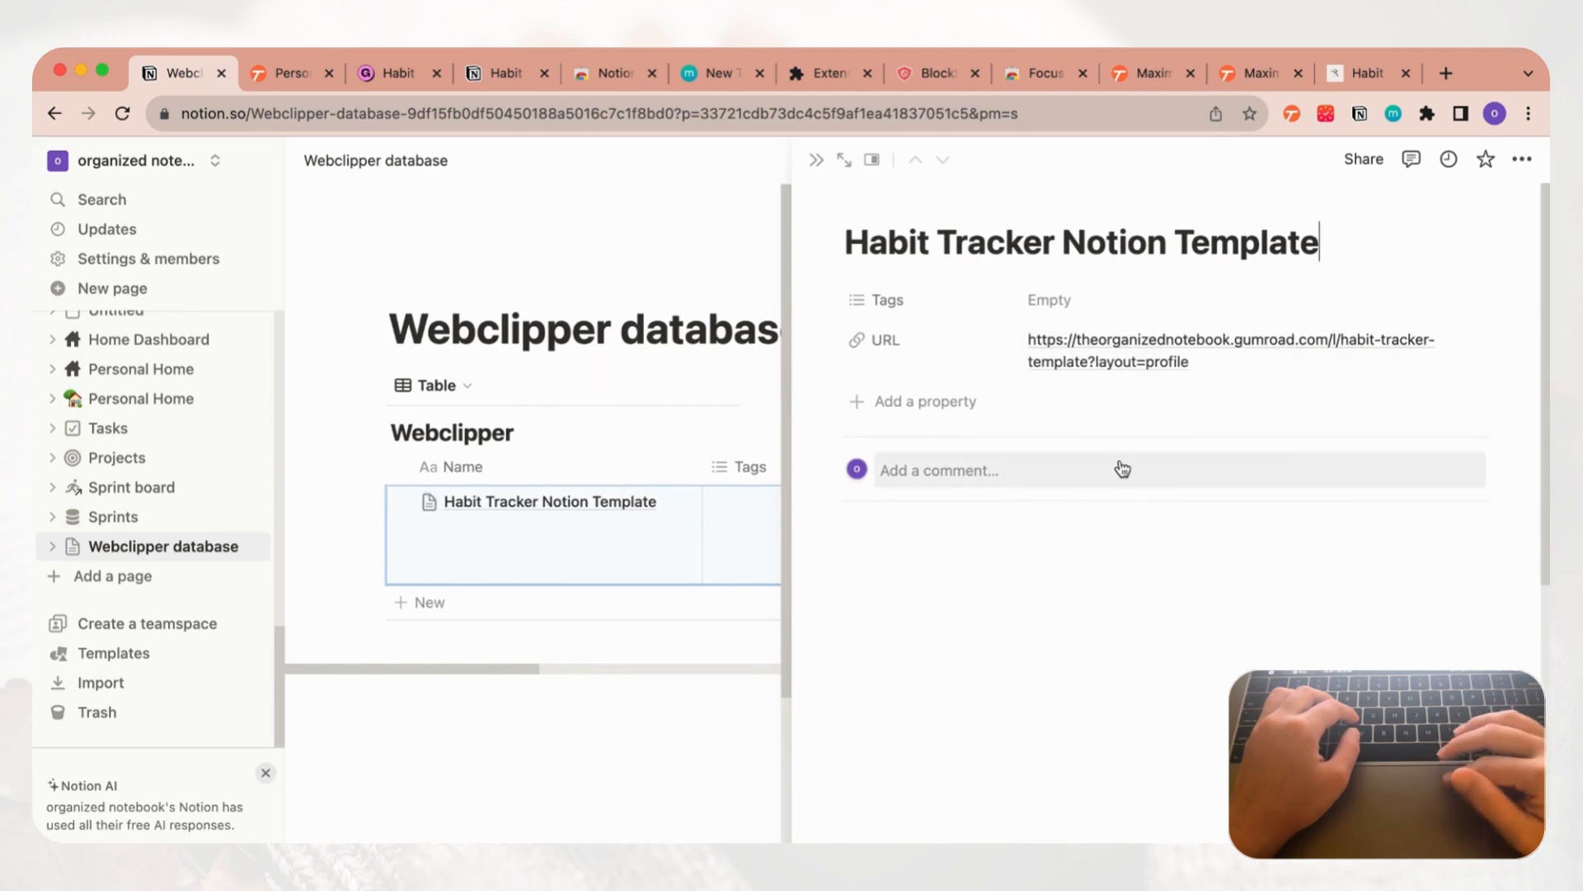
pyautogui.scroll(-3, 1095, 693)
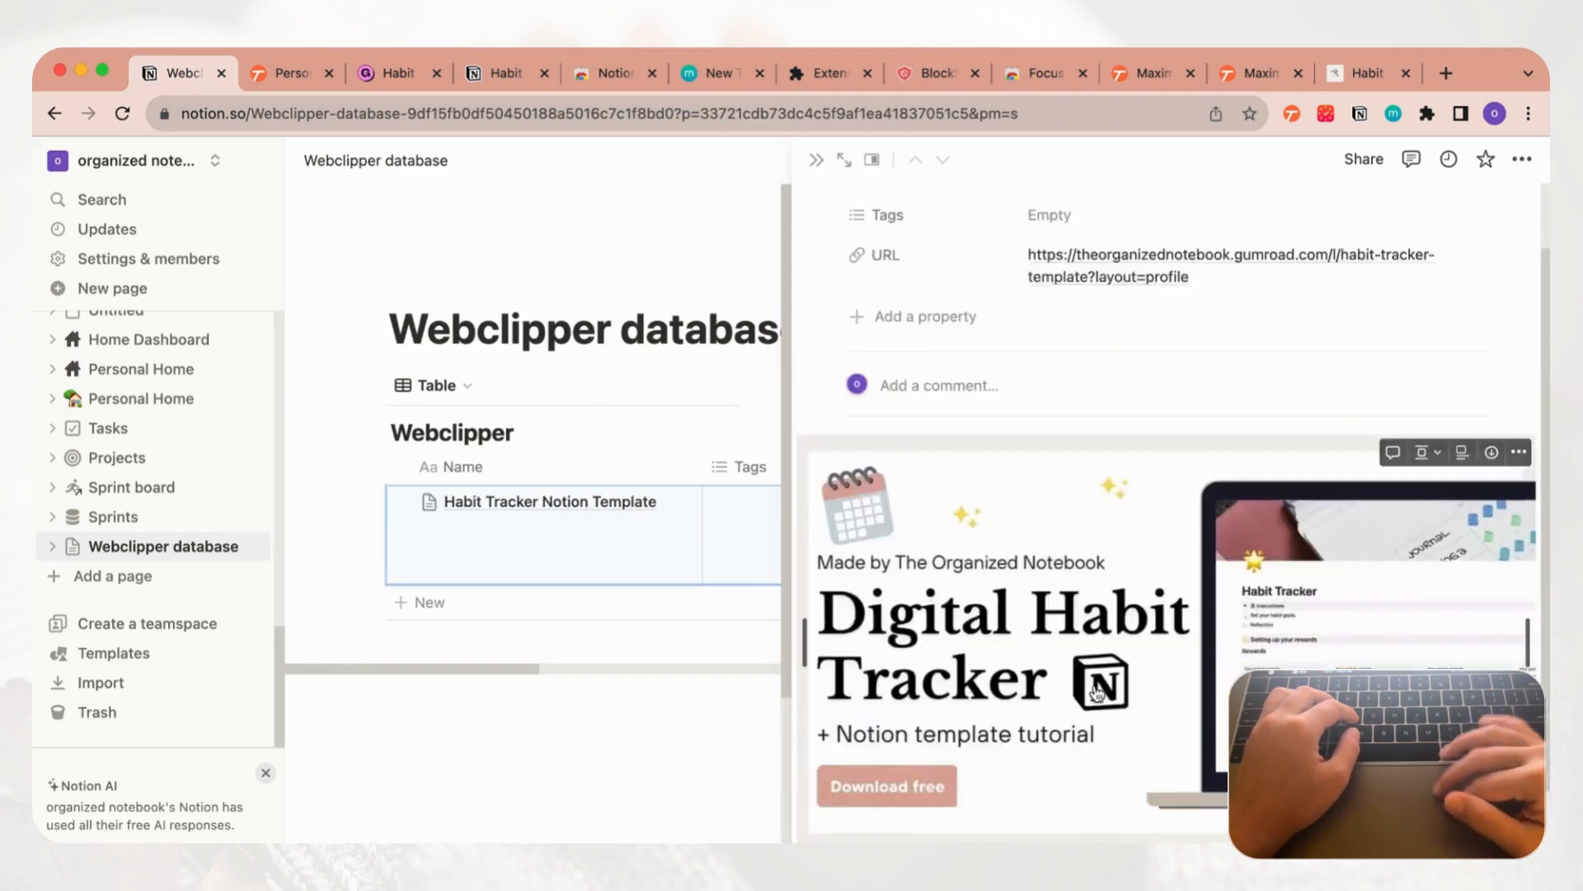
pyautogui.scroll(3, 1095, 693)
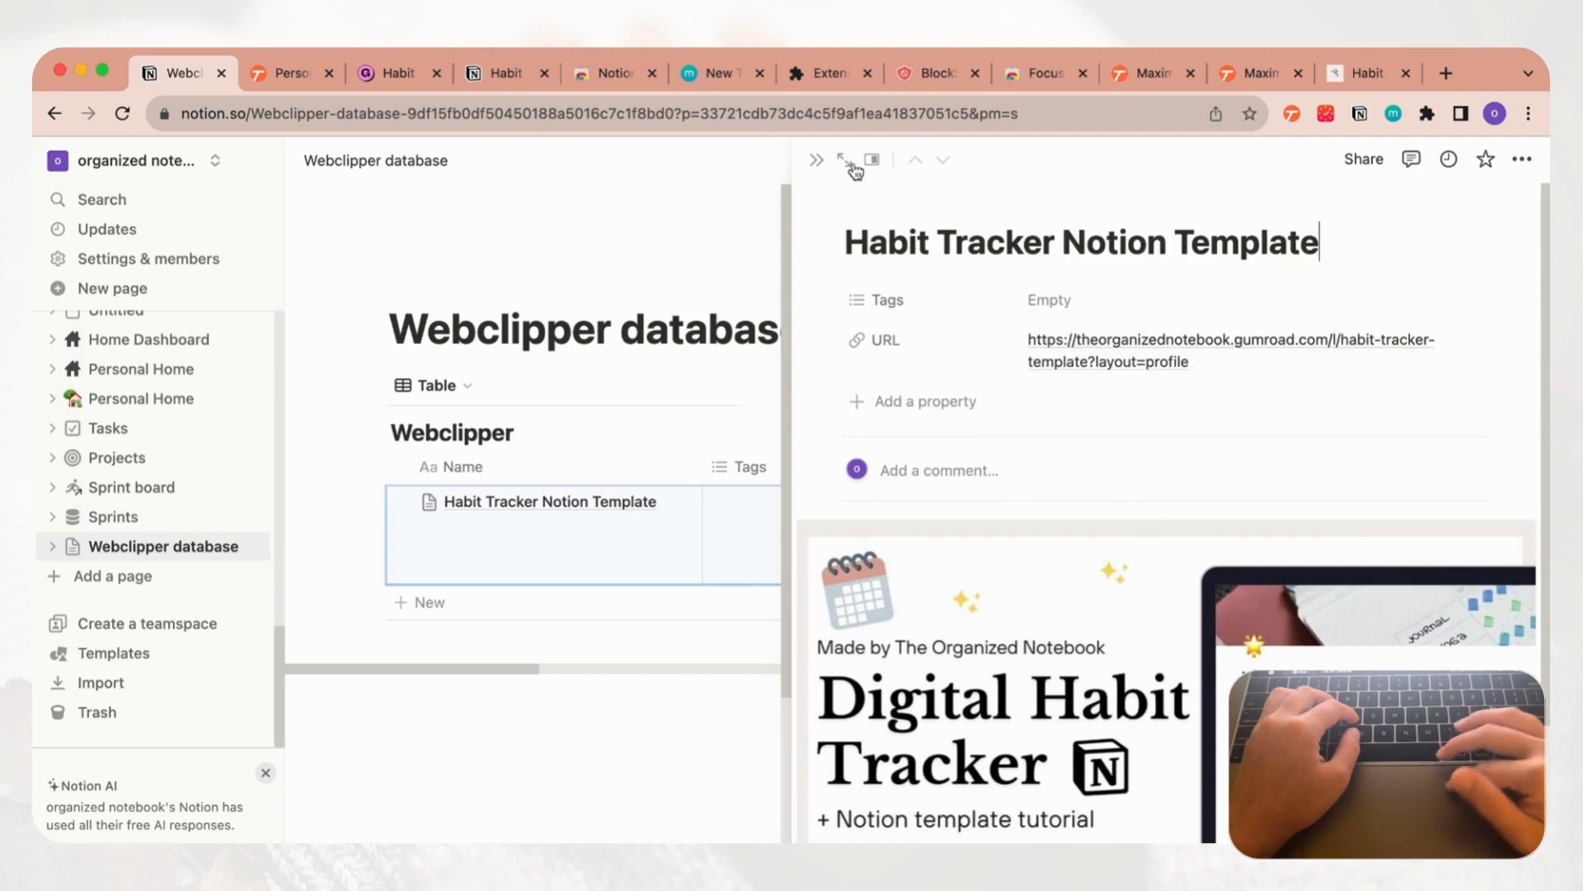
pyautogui.click(818, 163)
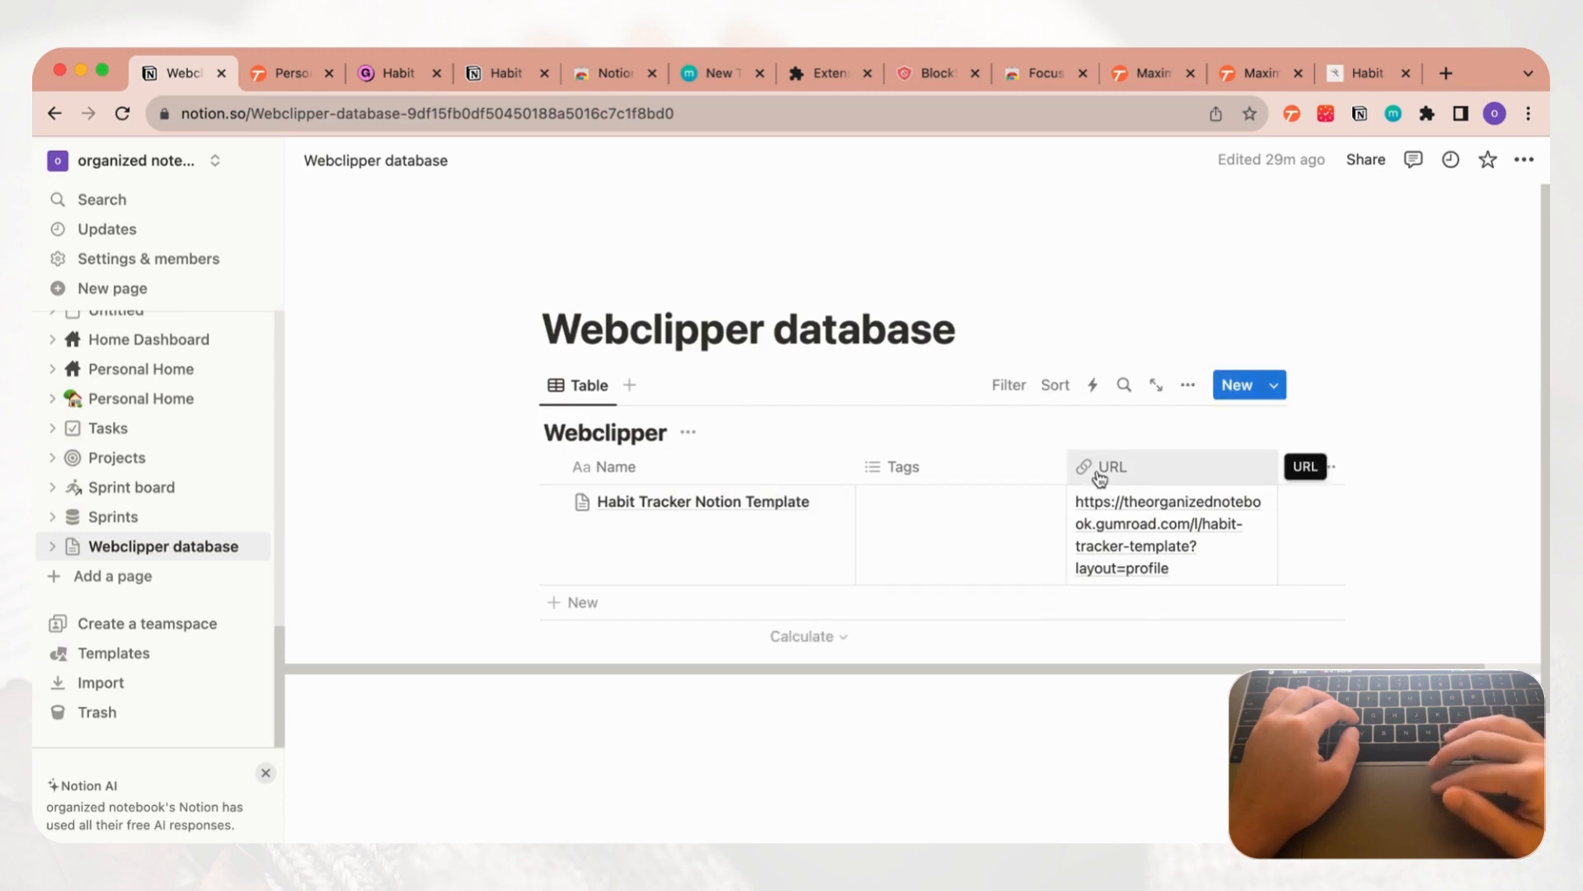
pyautogui.moveTo(1393, 113)
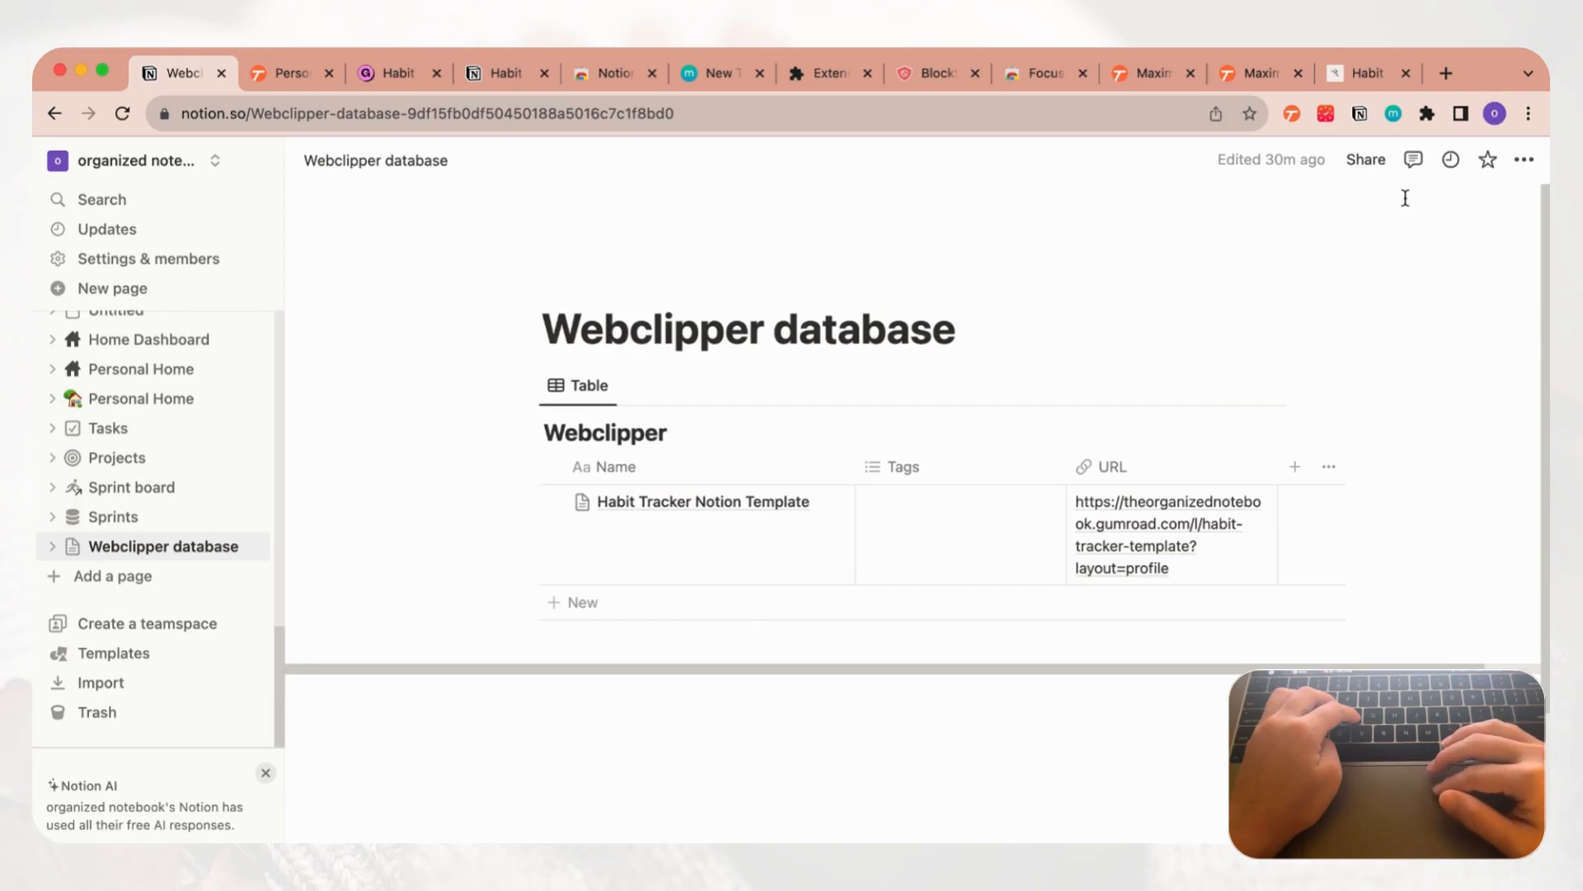
# Step: Show the Momentum new-tab dashboard with its focus prompt, then list the installed extensions
pyautogui.click(1393, 118)
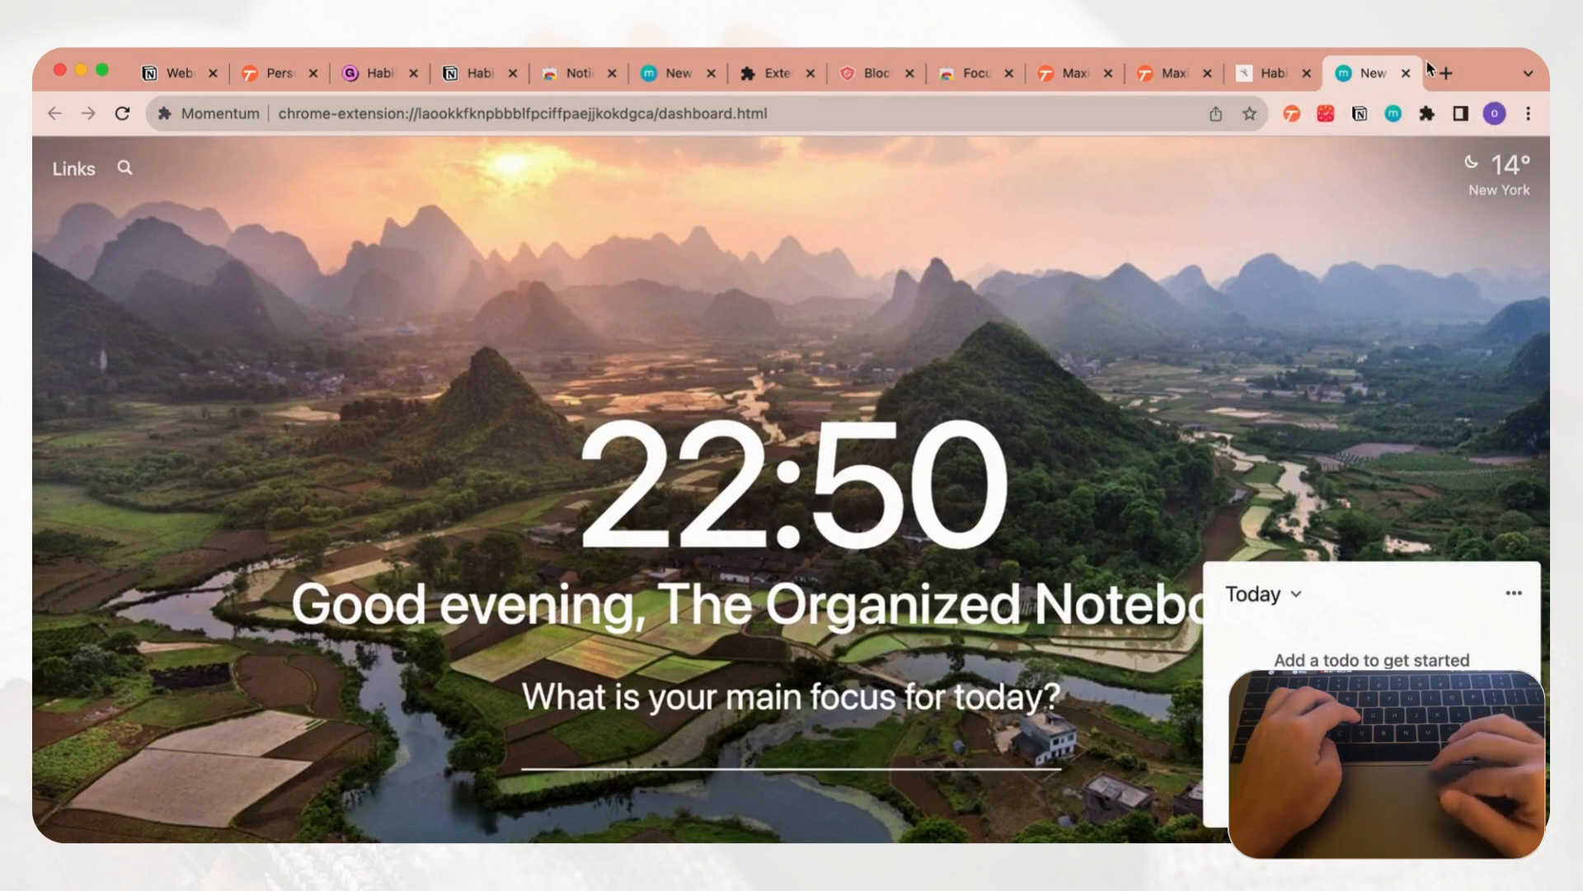
pyautogui.moveTo(794, 483)
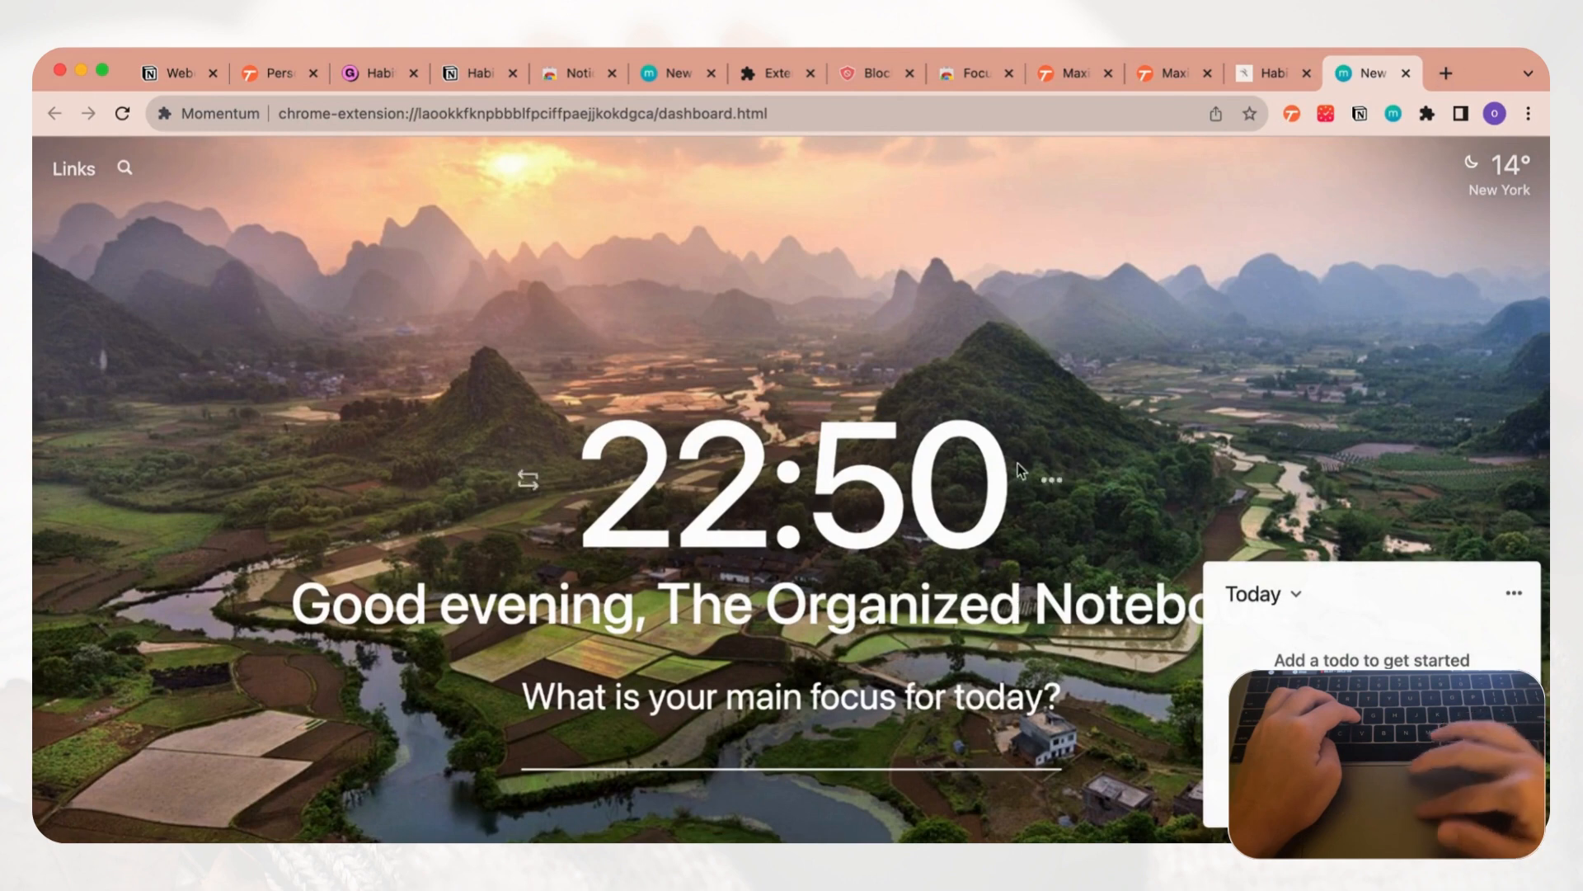
pyautogui.click(1451, 76)
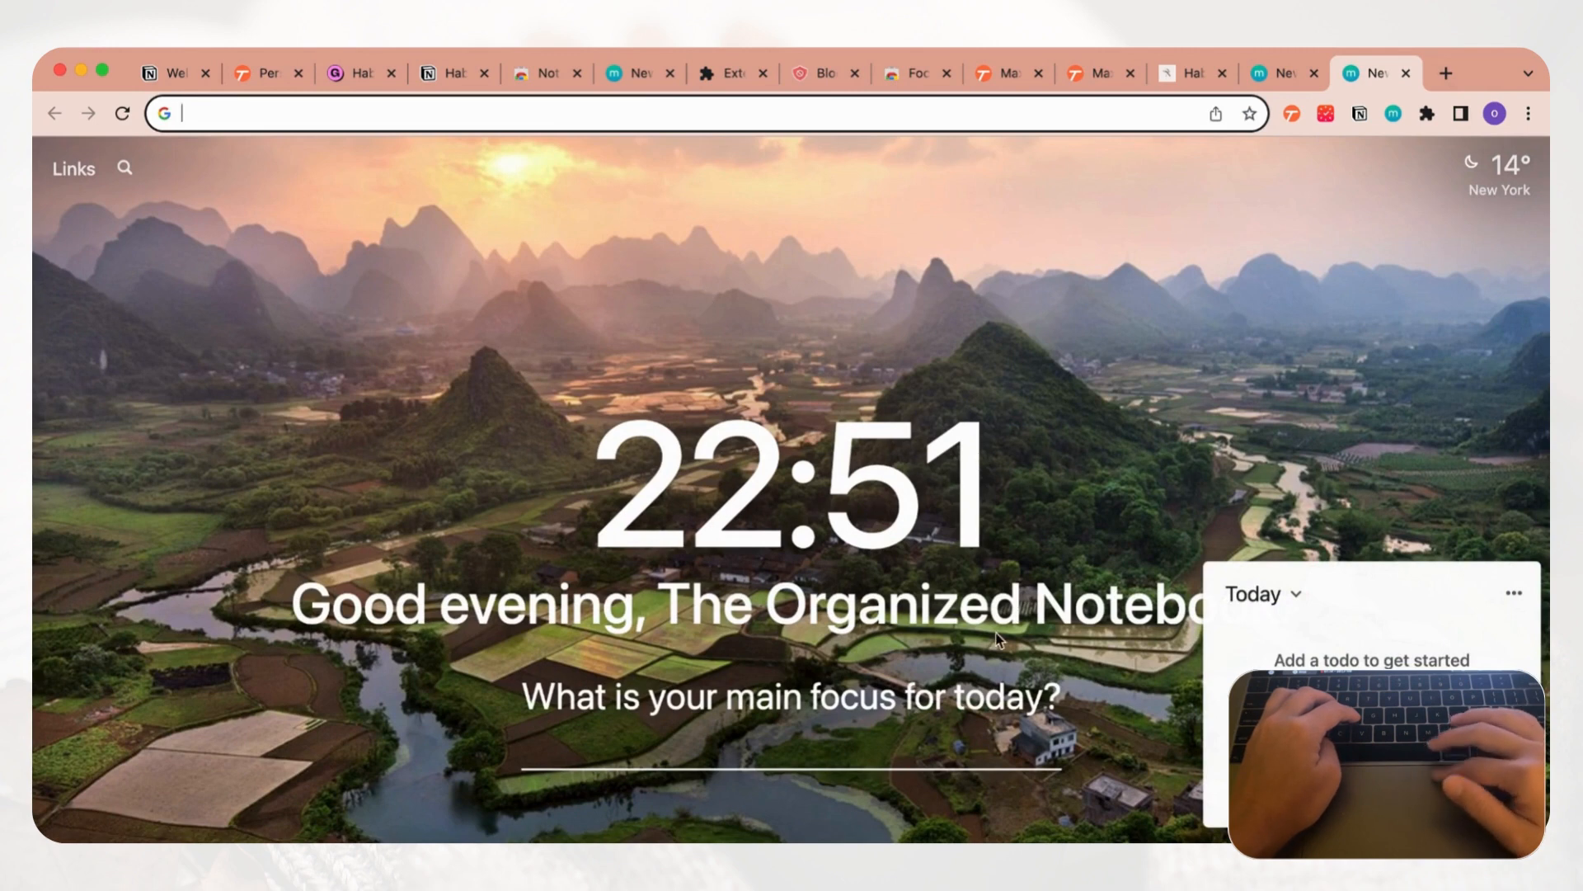
pyautogui.click(795, 755)
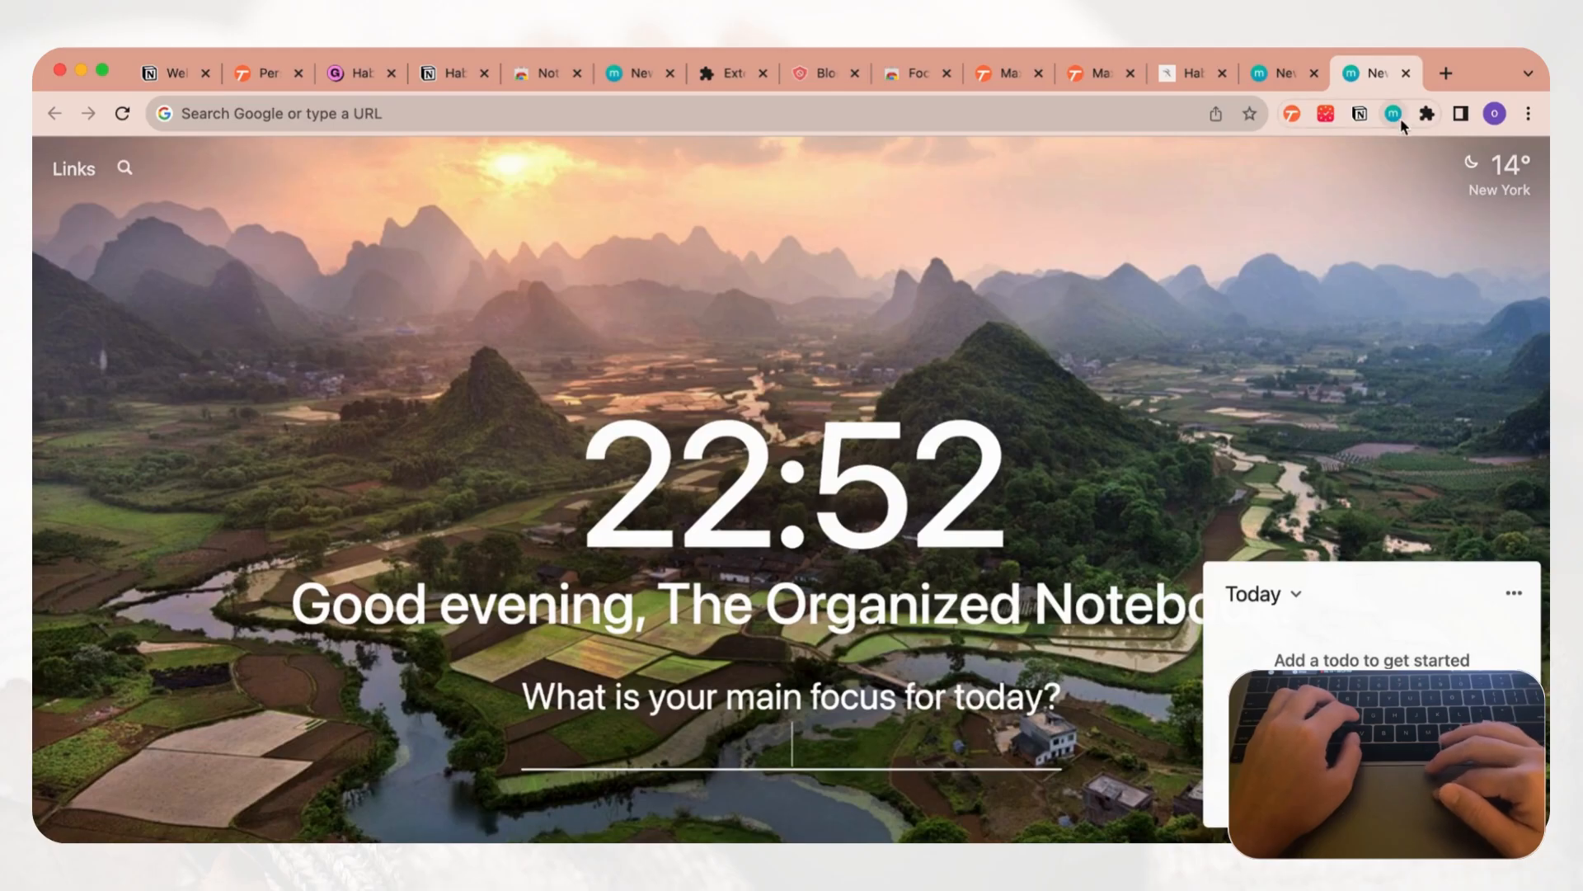
pyautogui.click(1428, 114)
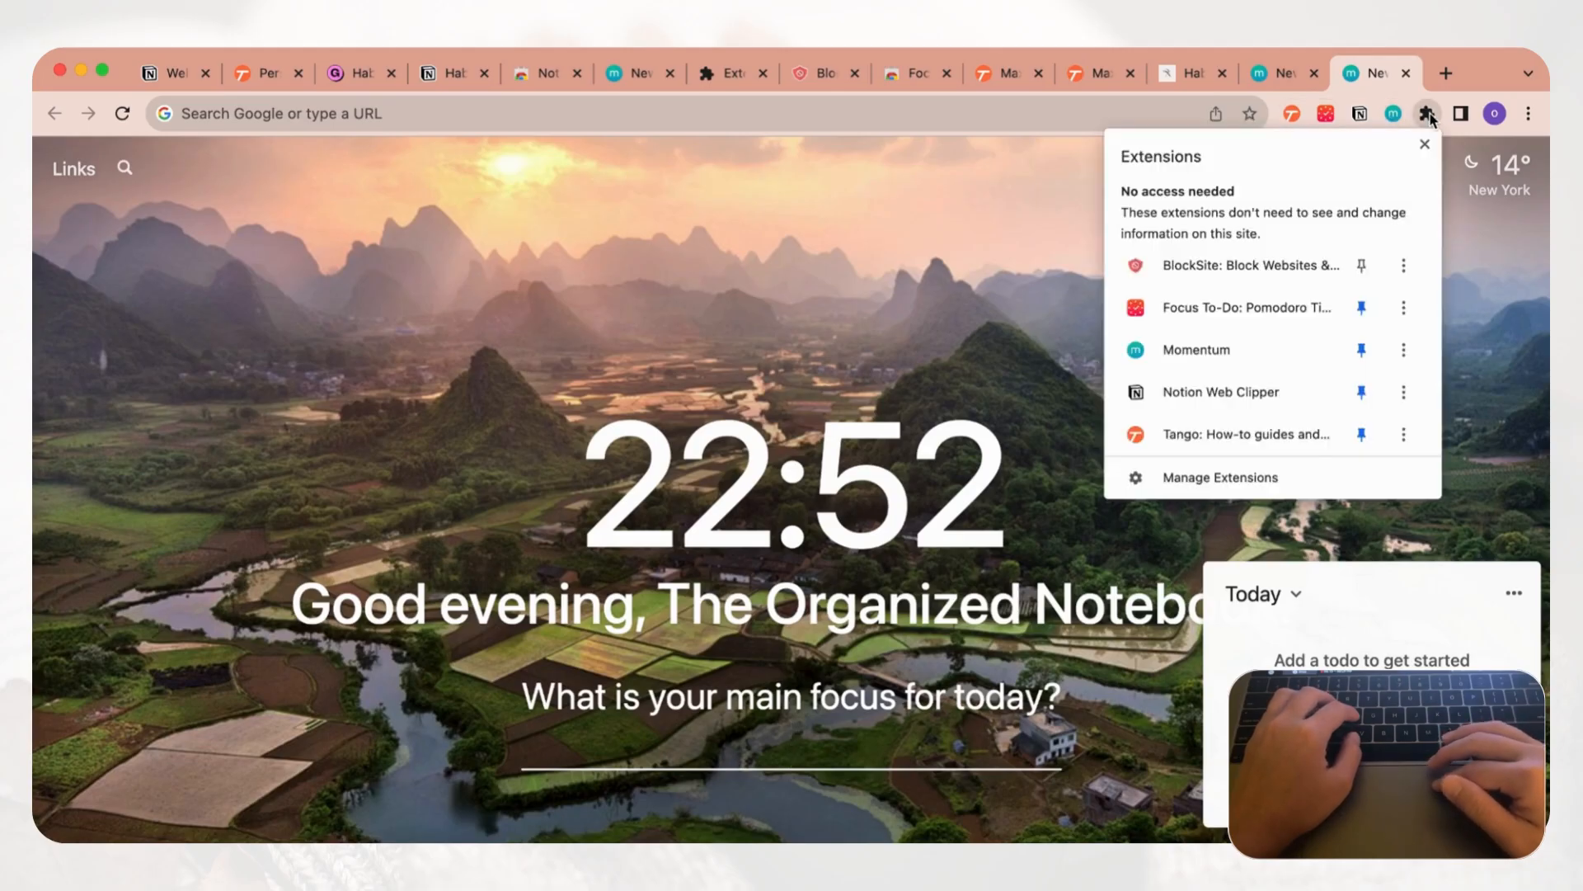
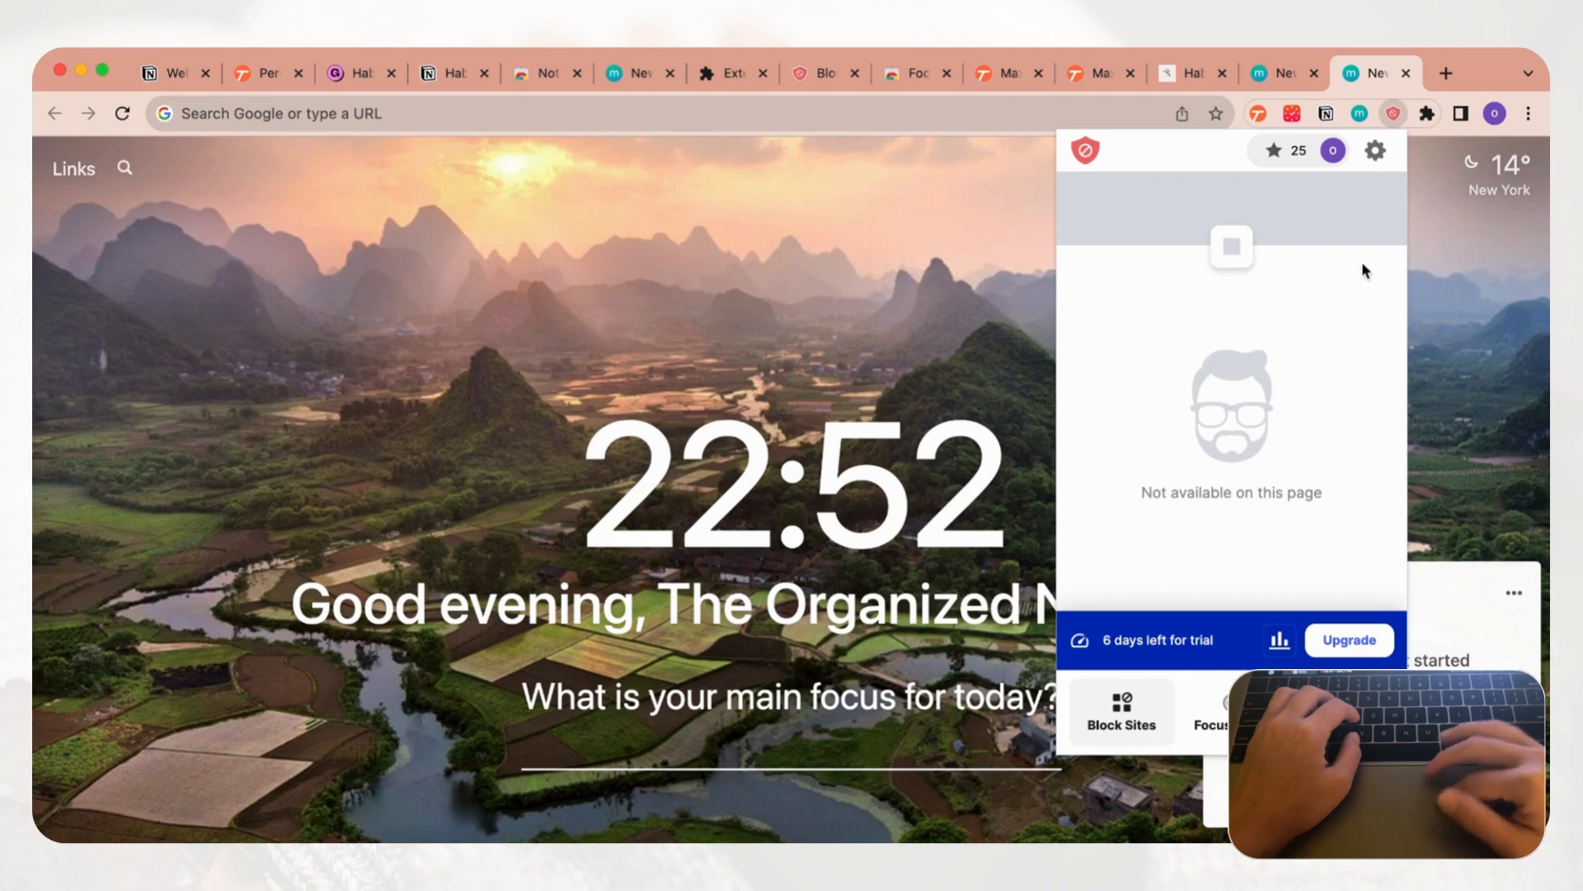
# Step: Verify instagram.com under Blocked Items, then visit Instagram from Google to reach the 'Nice try...' page
pyautogui.click(1375, 151)
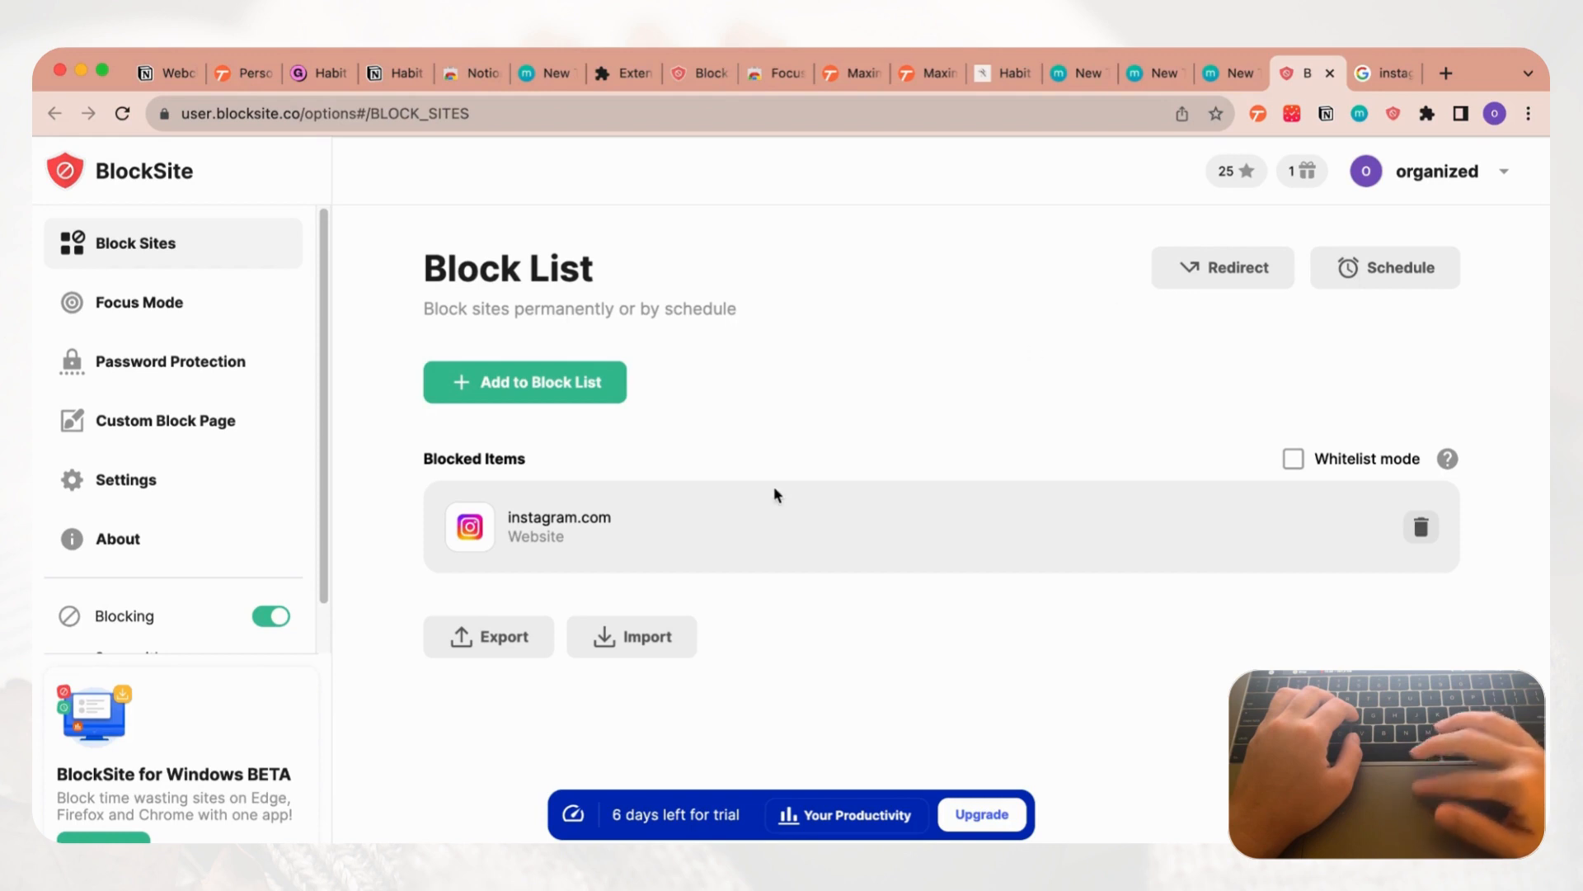
pyautogui.click(1388, 75)
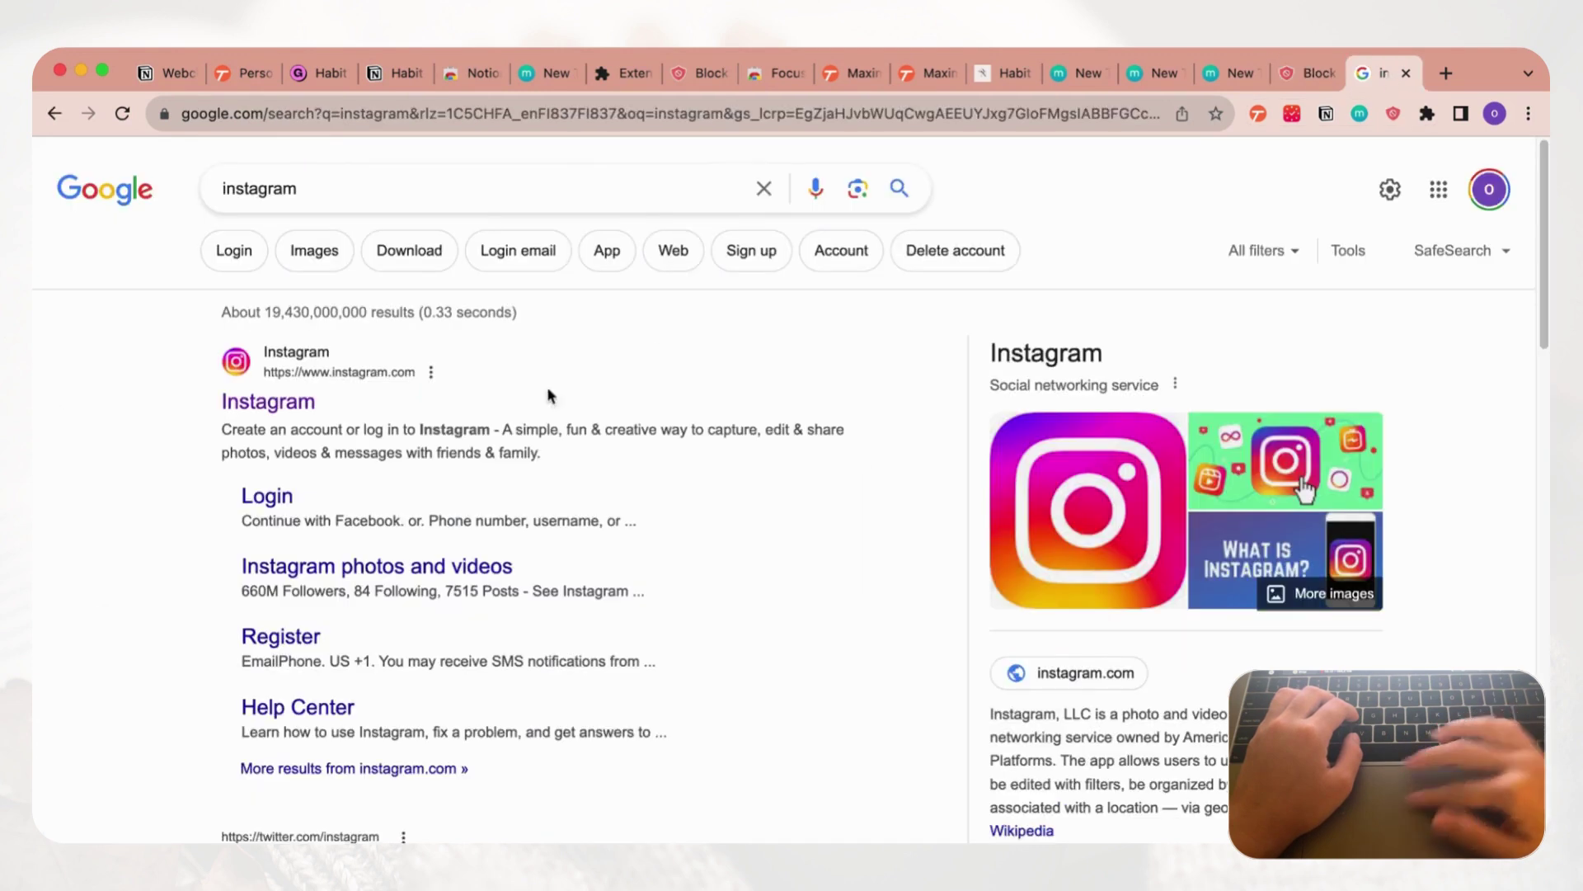
pyautogui.click(259, 401)
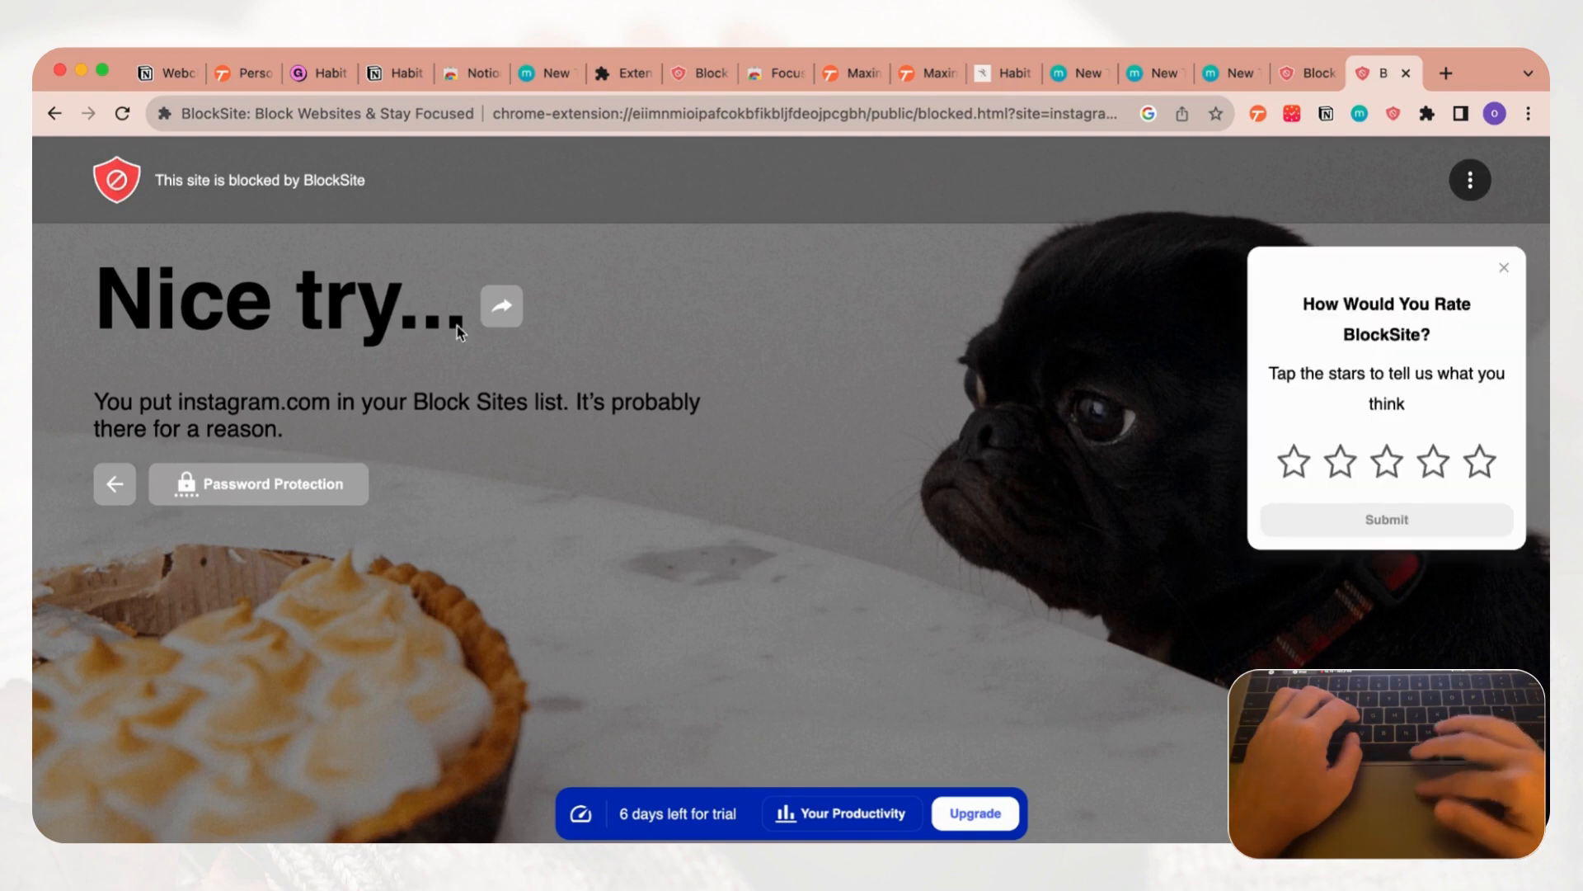